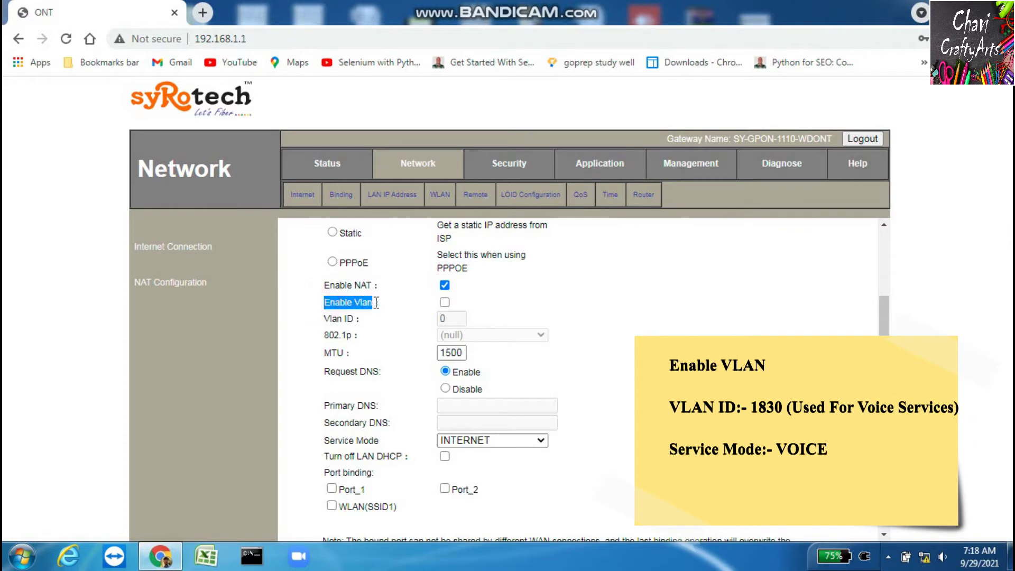
# Enable VLAN tagging with VLAN ID 1830 and 802.1p priority 7
pyautogui.click(446, 304)
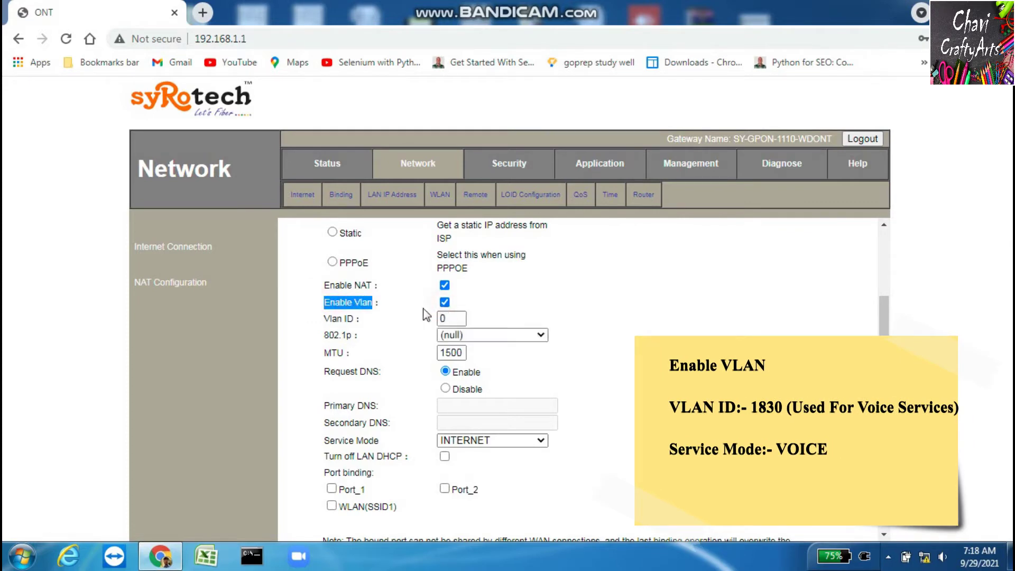
pyautogui.moveTo(325, 320); pyautogui.dragTo(353, 319)
pyautogui.click(452, 321)
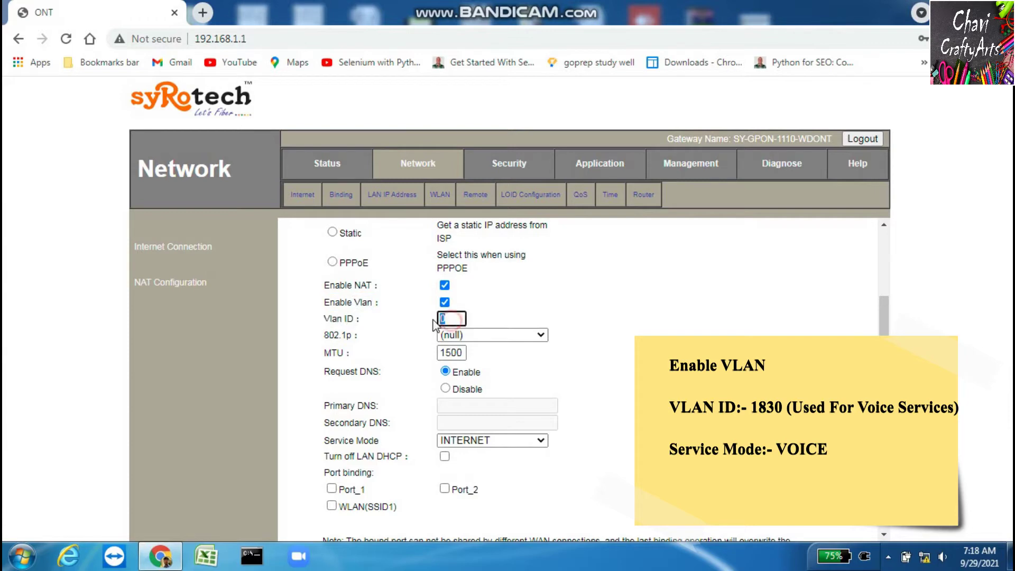
pyautogui.press('BackSpace')
pyautogui.write('1830')
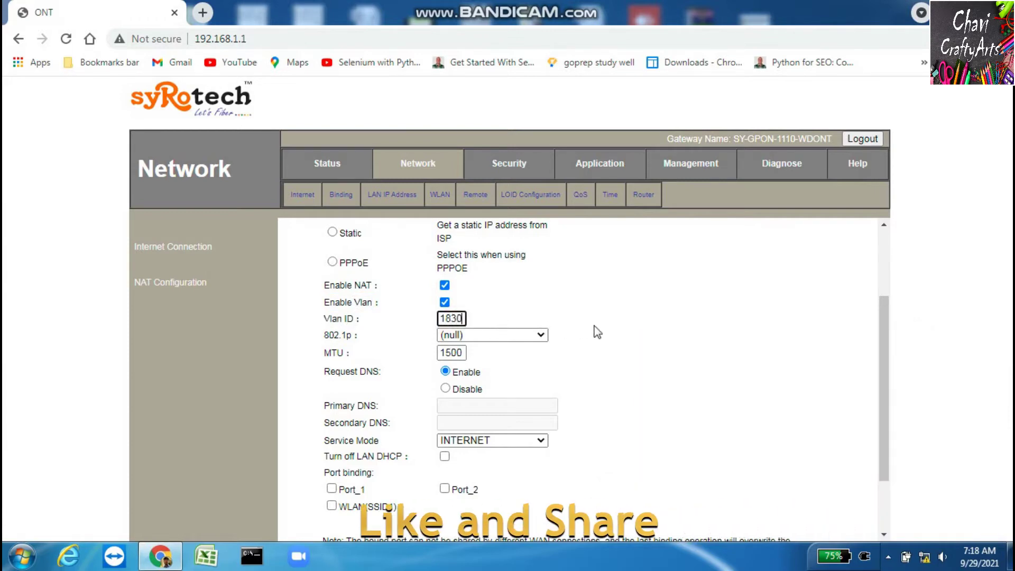
pyautogui.click(596, 327)
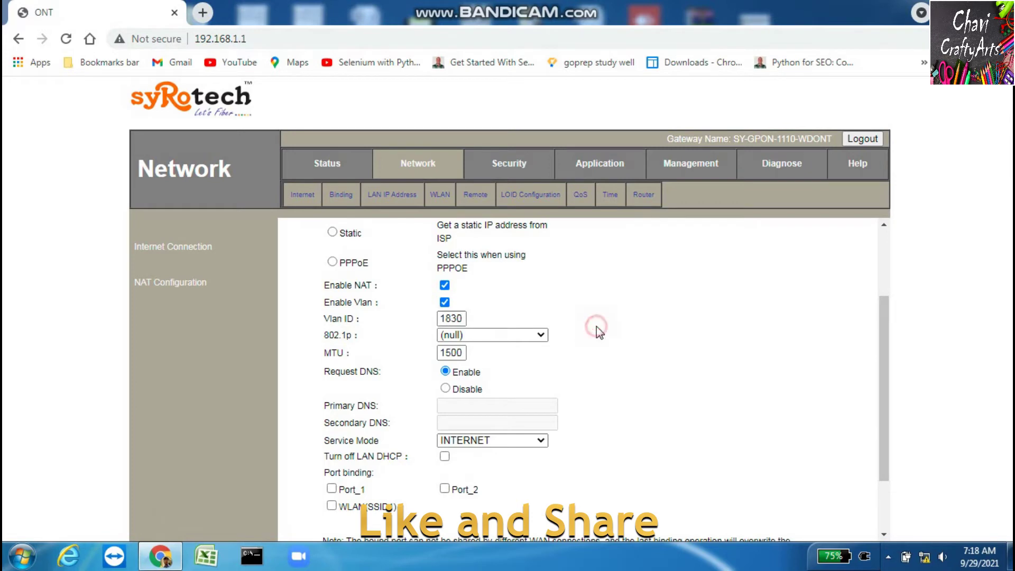
pyautogui.click(513, 335)
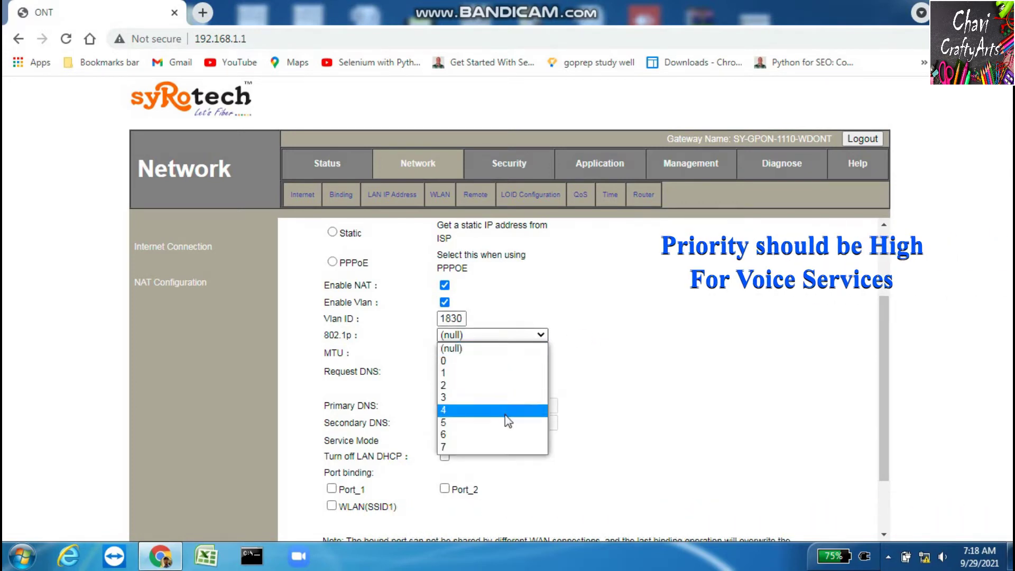
pyautogui.click(504, 449)
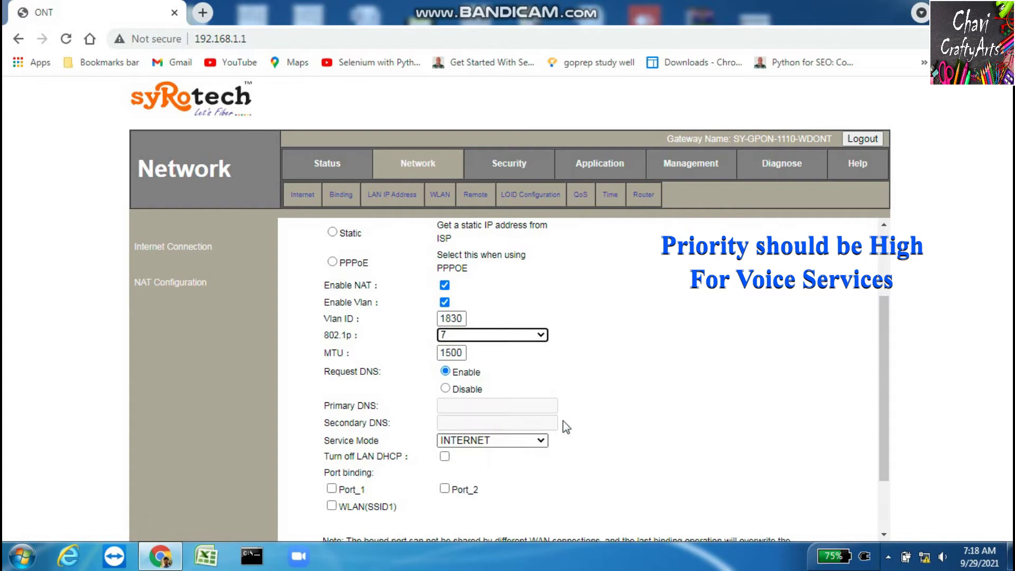
pyautogui.click(646, 396)
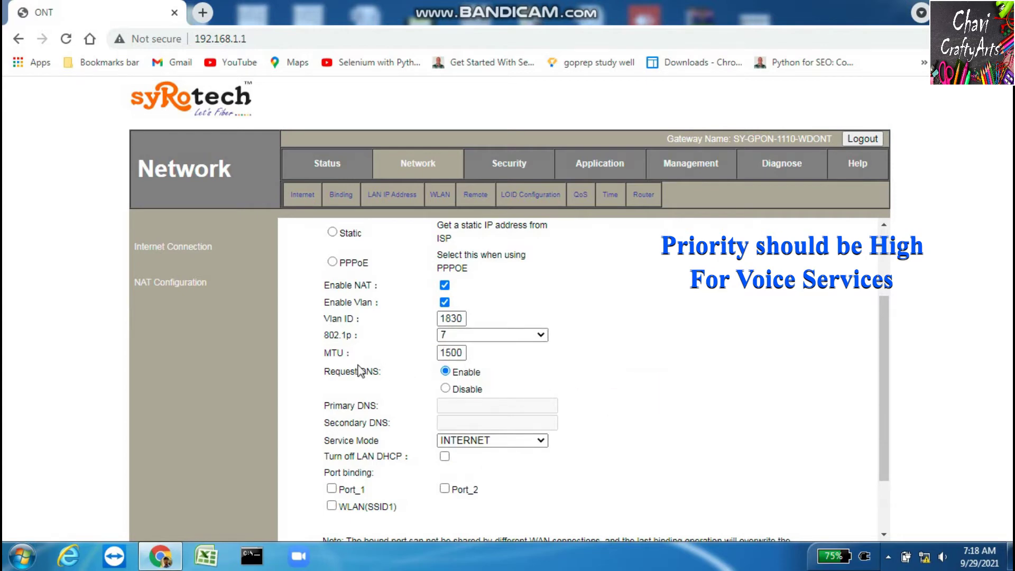
# Confirm MTU is 1500 and set Service Mode to VOICE
pyautogui.moveTo(320, 358); pyautogui.dragTo(353, 353)
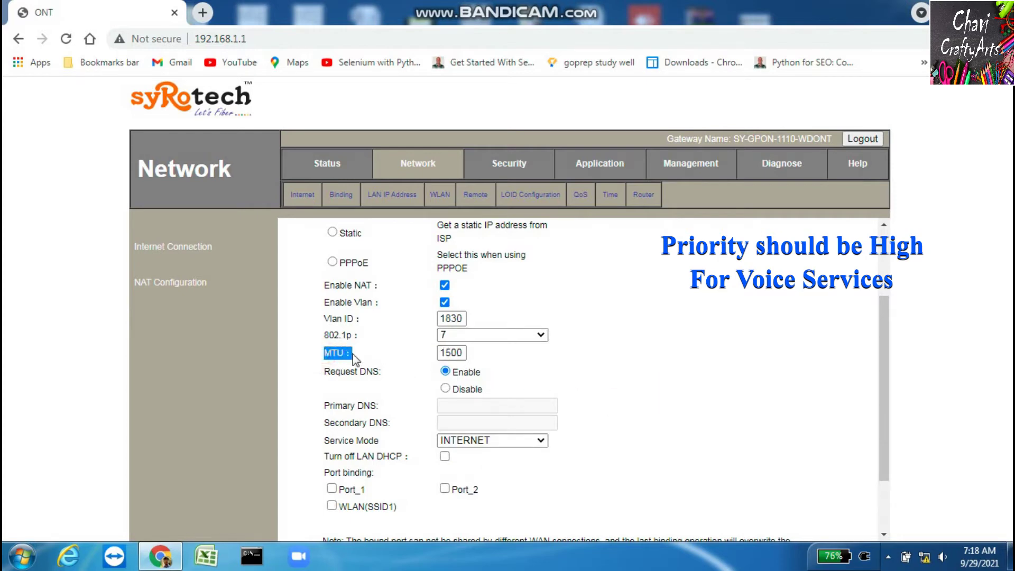
pyautogui.click(464, 352)
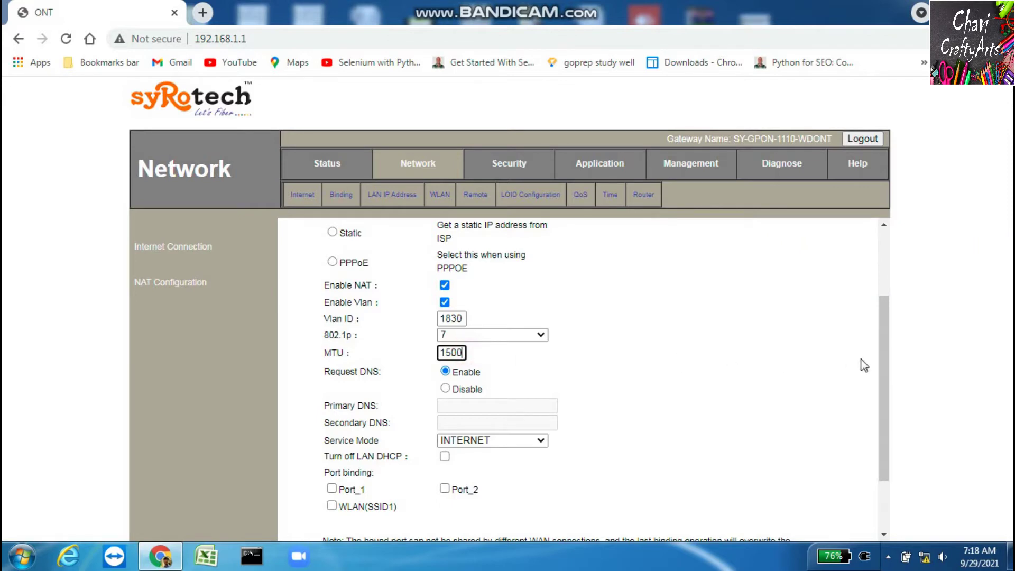
pyautogui.moveTo(888, 377); pyautogui.dragTo(888, 429)
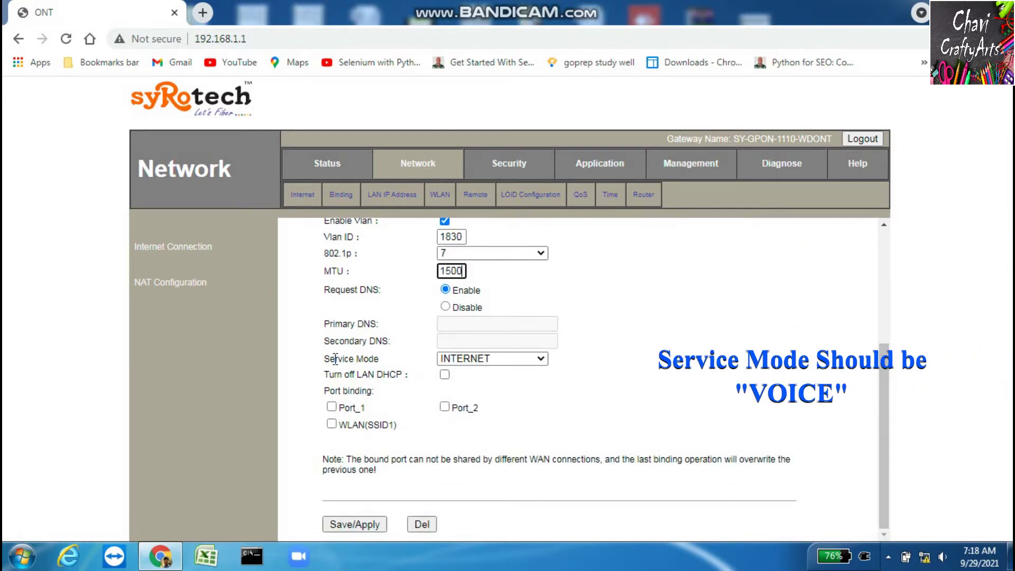
pyautogui.moveTo(321, 358); pyautogui.dragTo(404, 364)
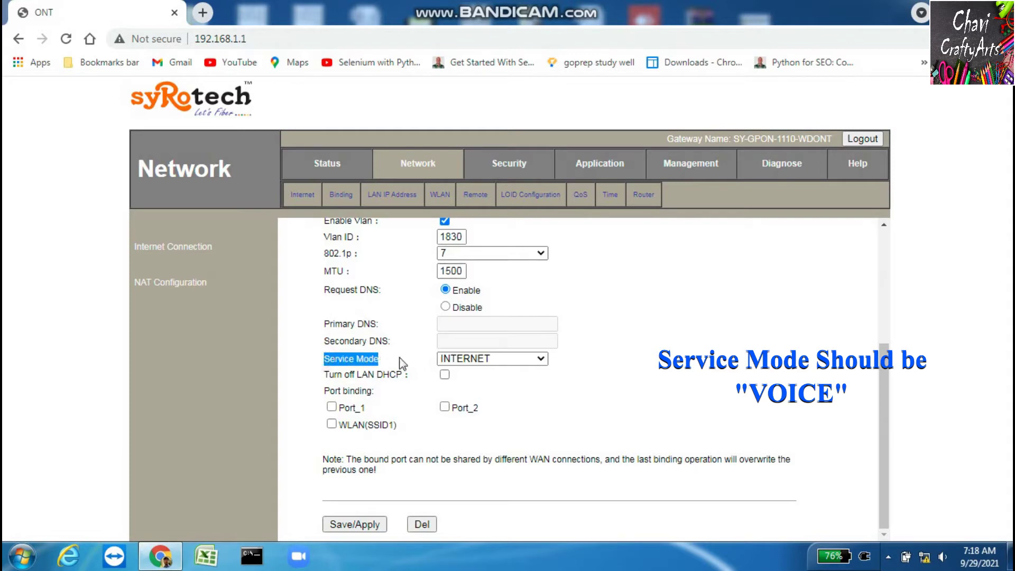
pyautogui.click(492, 360)
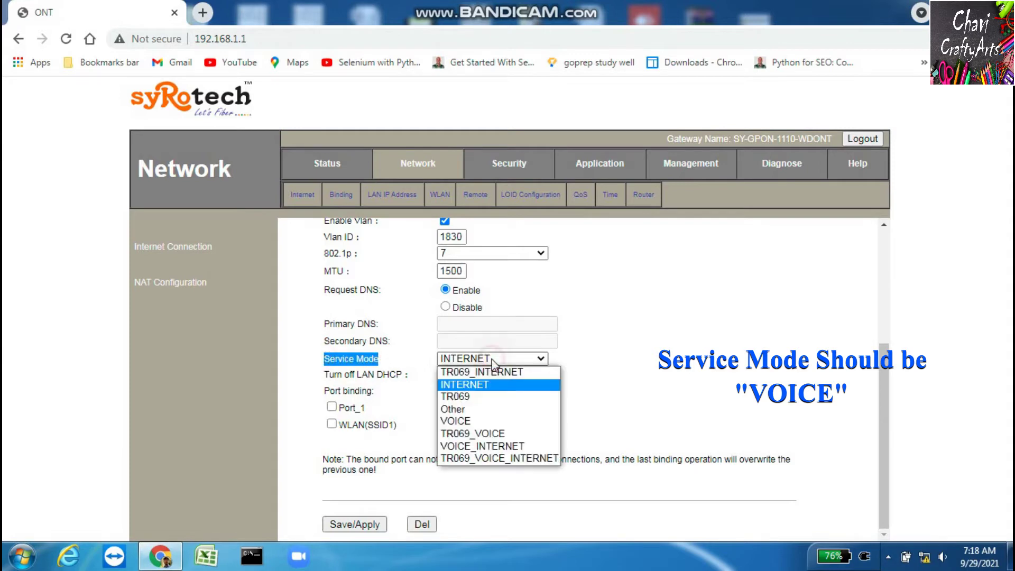
pyautogui.click(497, 421)
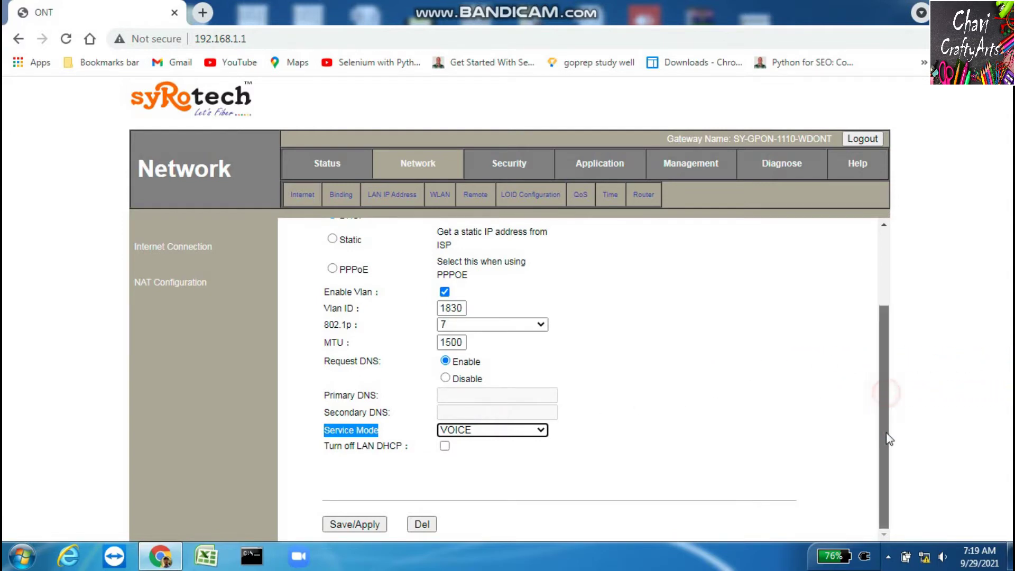
pyautogui.click(632, 437)
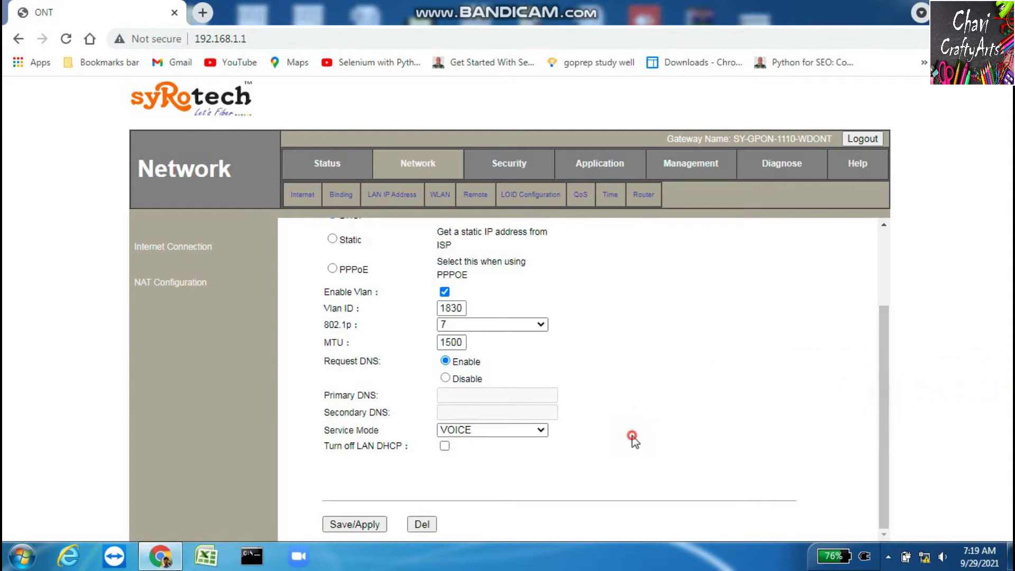
# Save the voice WAN and confirm 2_VOICE_R_VID_1830 lists beside 1_INTERNET_R_VID_350 with VLAN 1830
pyautogui.click(361, 523)
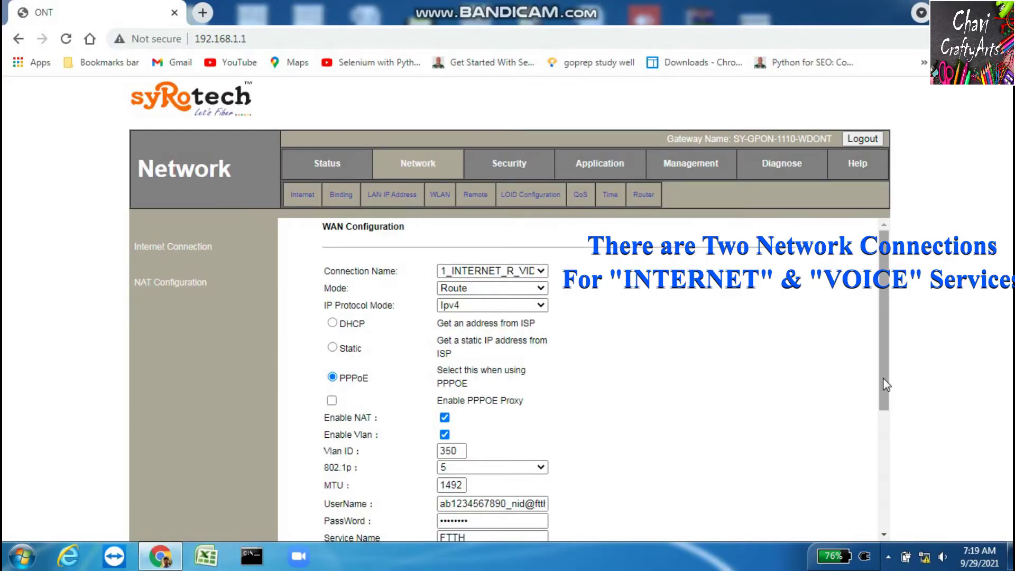
pyautogui.moveTo(886, 369); pyautogui.dragTo(870, 487)
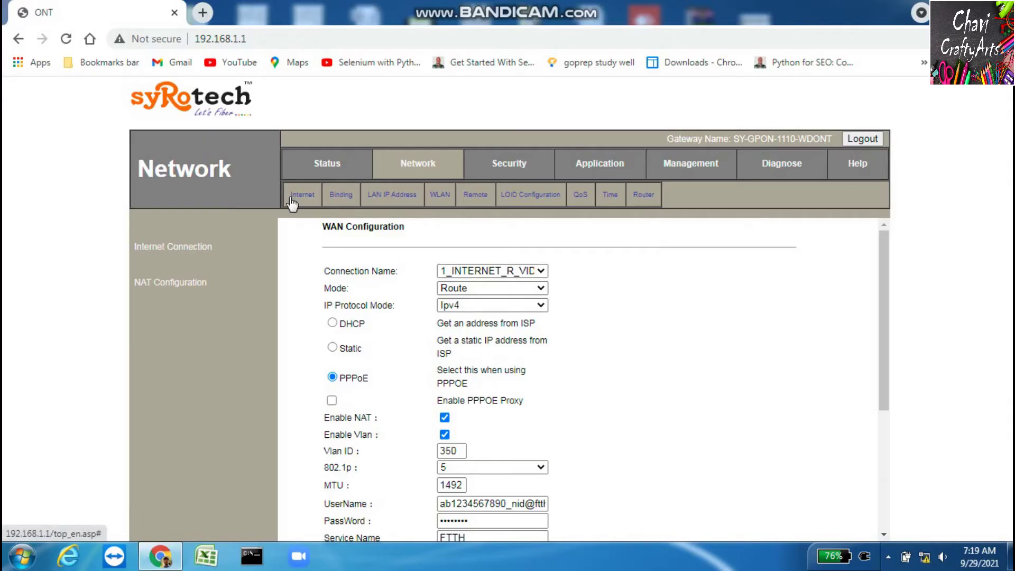
pyautogui.click(481, 271)
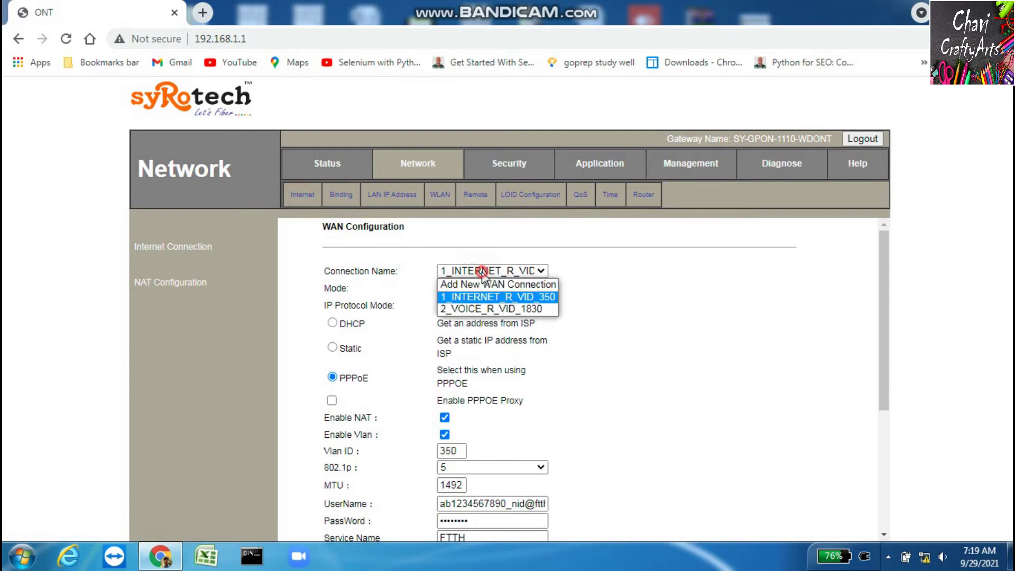
pyautogui.click(484, 309)
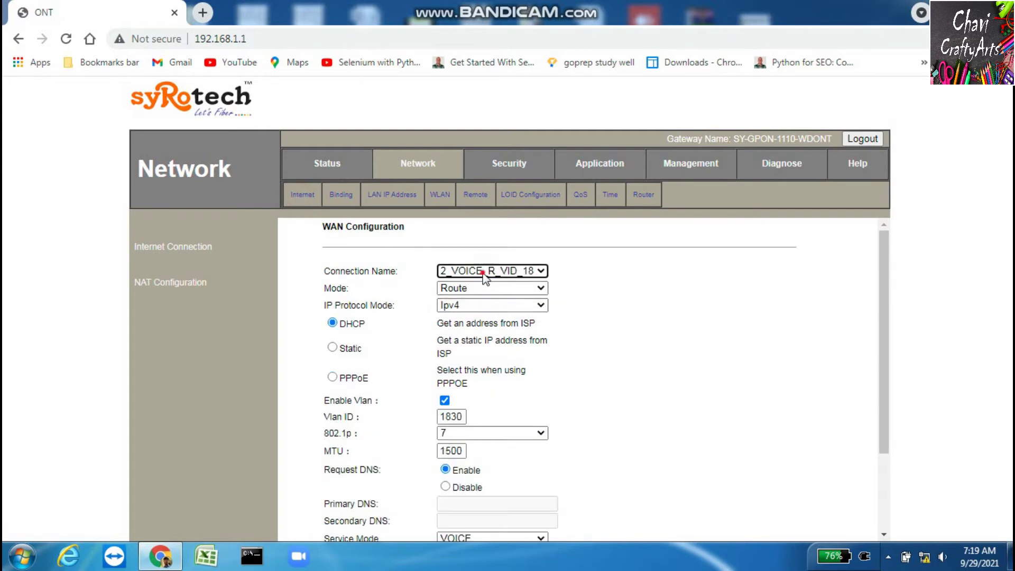
pyautogui.click(483, 271)
pyautogui.click(482, 294)
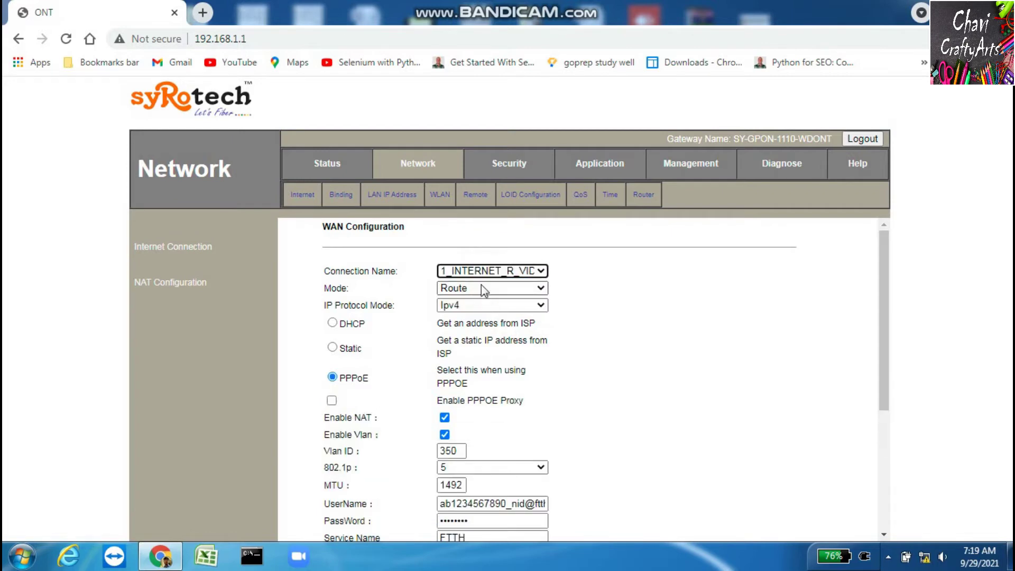
pyautogui.click(483, 271)
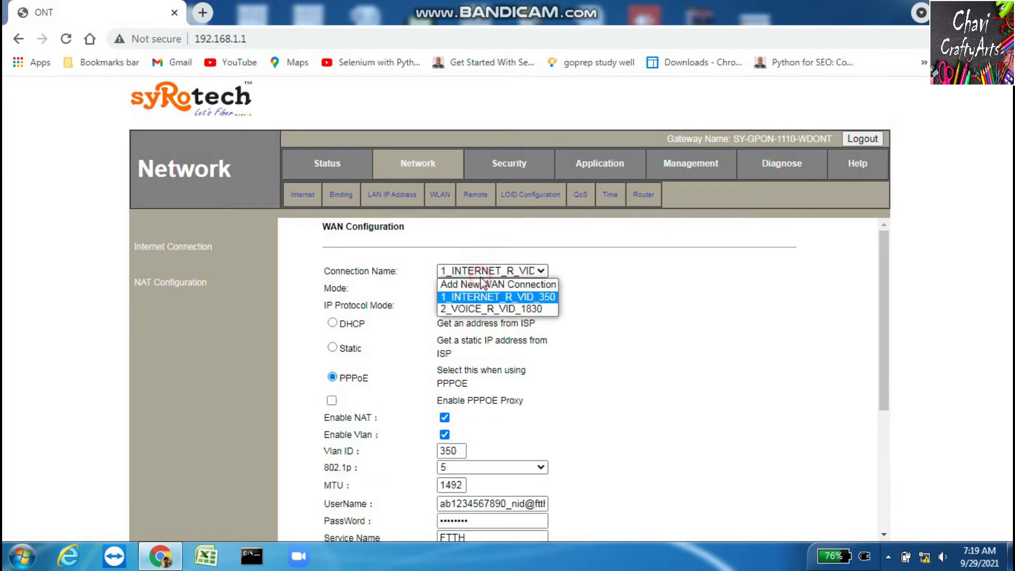
pyautogui.click(483, 310)
pyautogui.moveTo(880, 303); pyautogui.dragTo(858, 277)
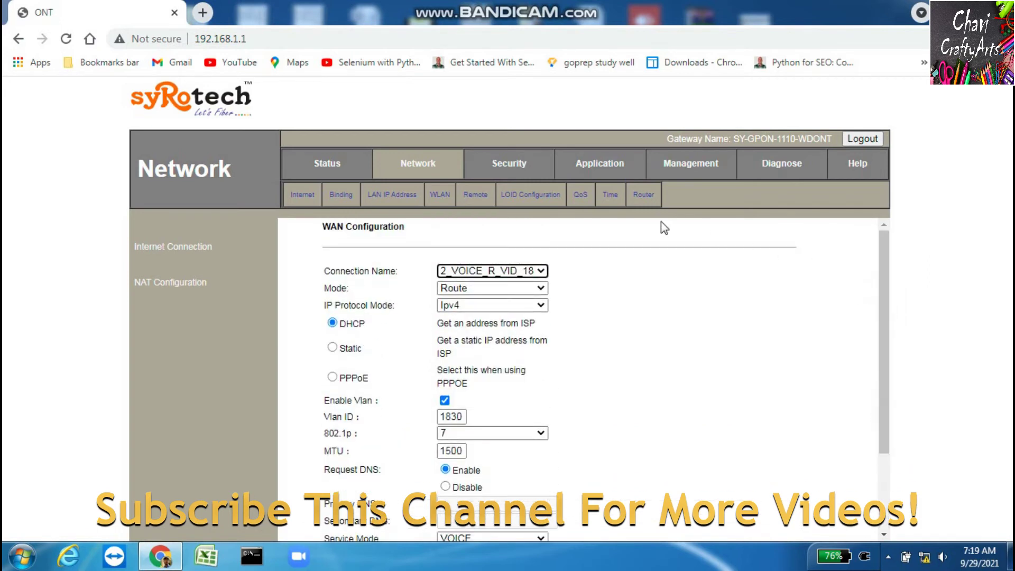
pyautogui.click(598, 165)
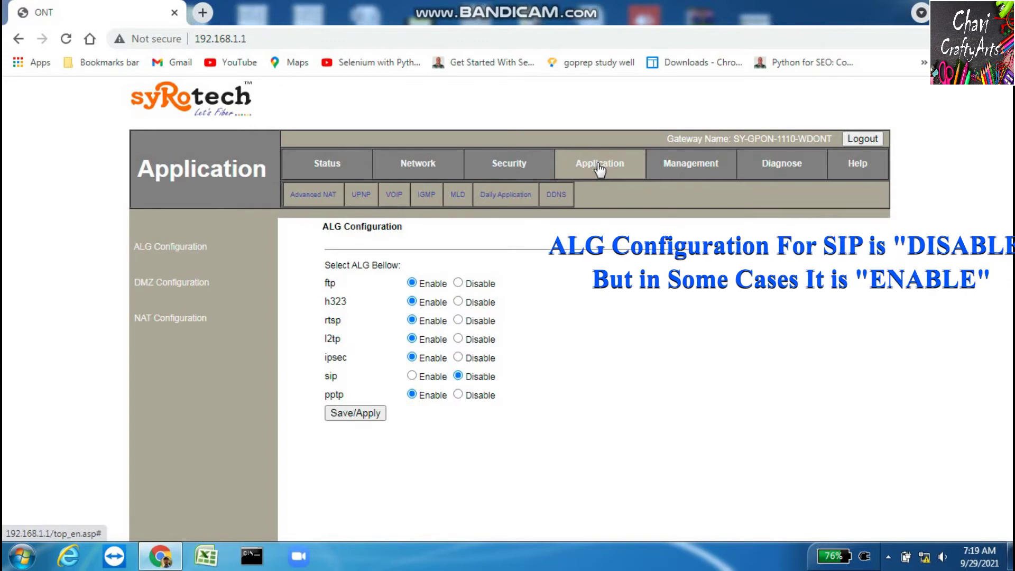
pyautogui.moveTo(323, 227); pyautogui.dragTo(402, 227)
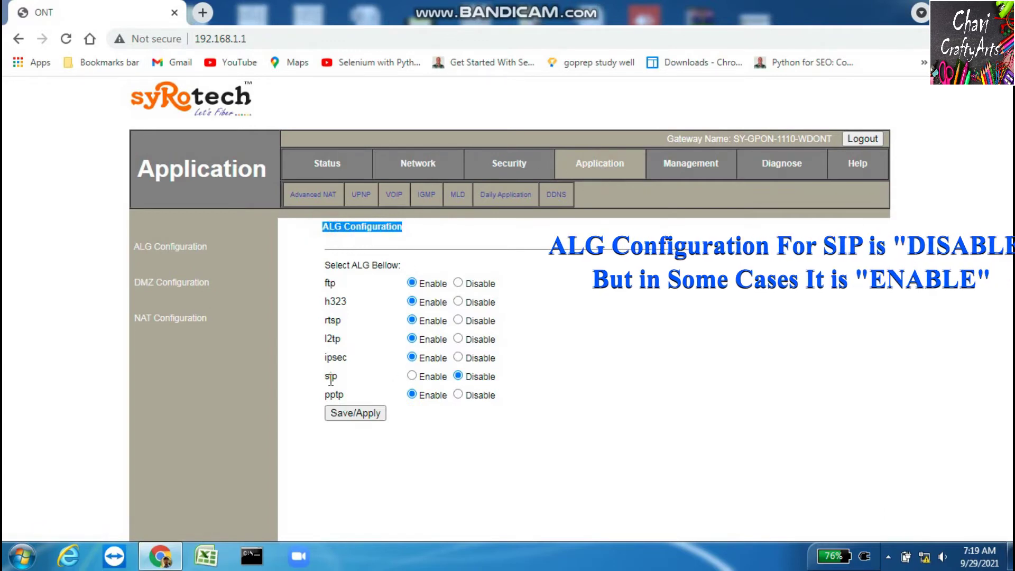
pyautogui.moveTo(327, 377); pyautogui.dragTo(497, 377)
pyautogui.click(522, 380)
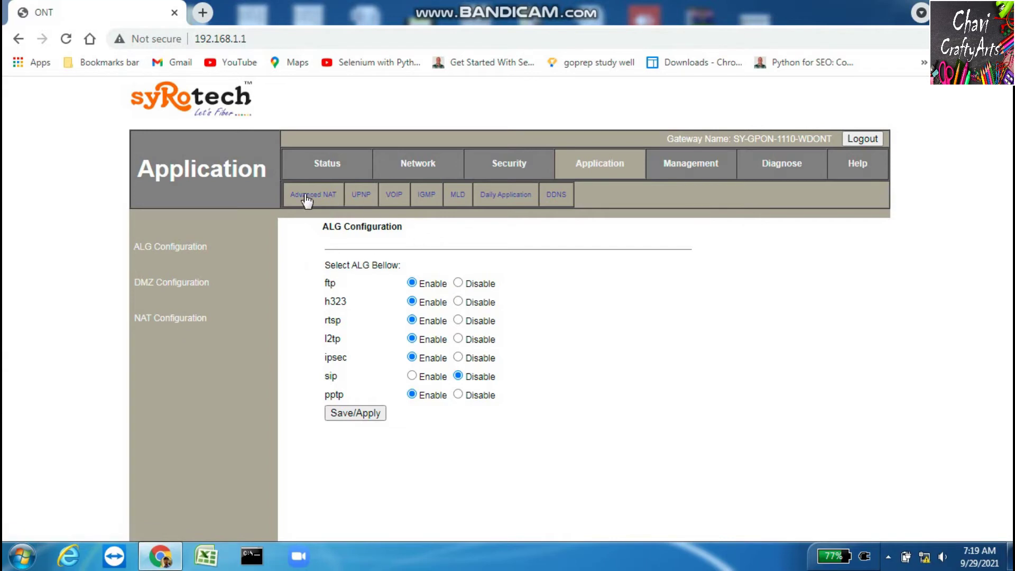
# On the VOIP page, choose Soft Switch SIP and enter 192.168.149.78 as primary register
pyautogui.click(394, 197)
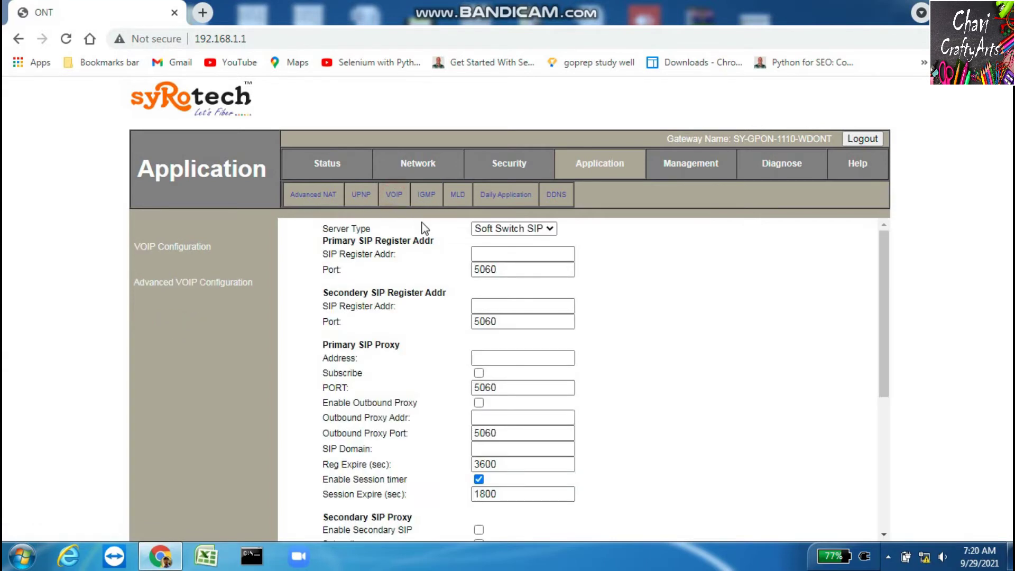
pyautogui.click(507, 229)
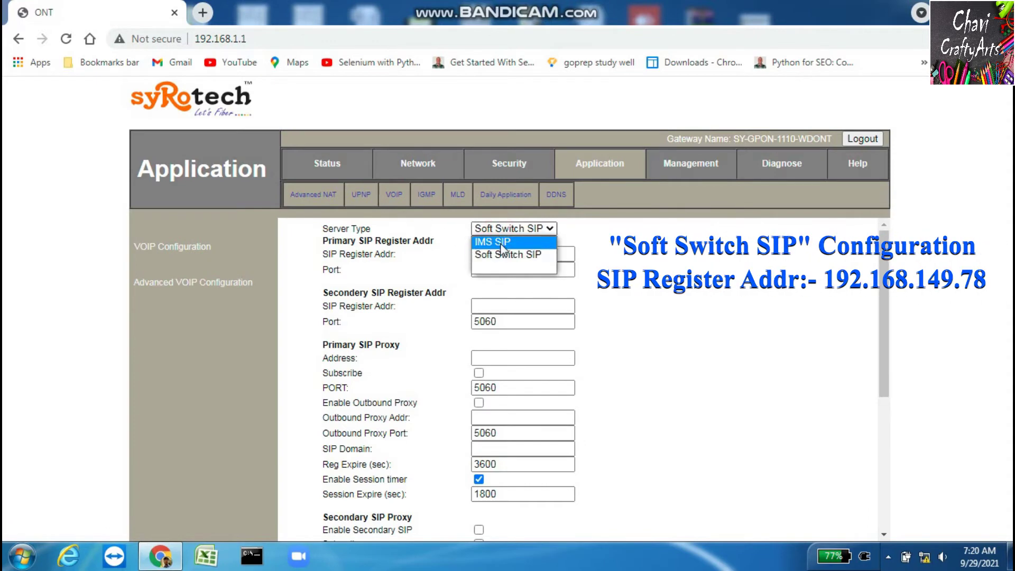
pyautogui.click(550, 253)
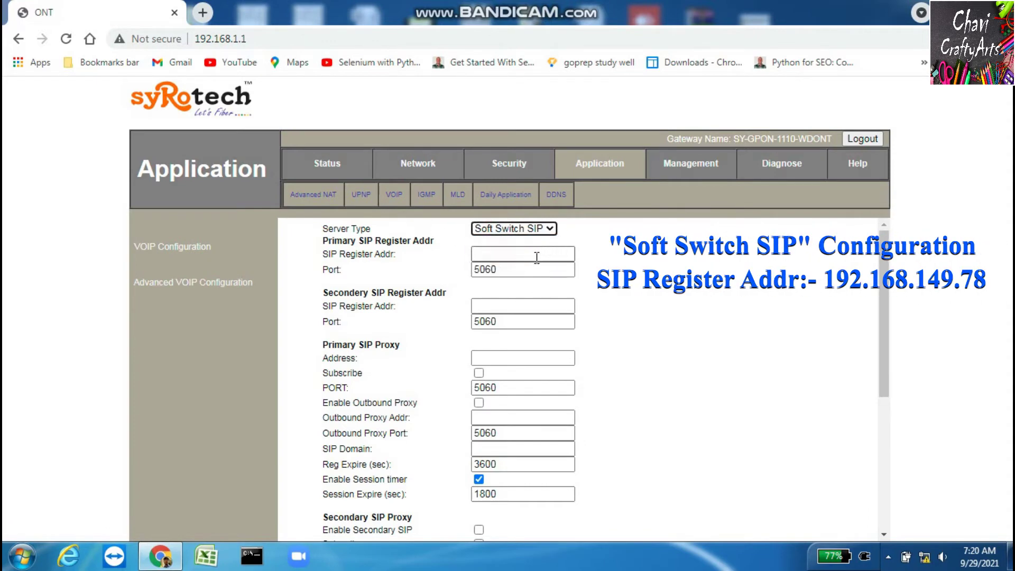
pyautogui.click(536, 254)
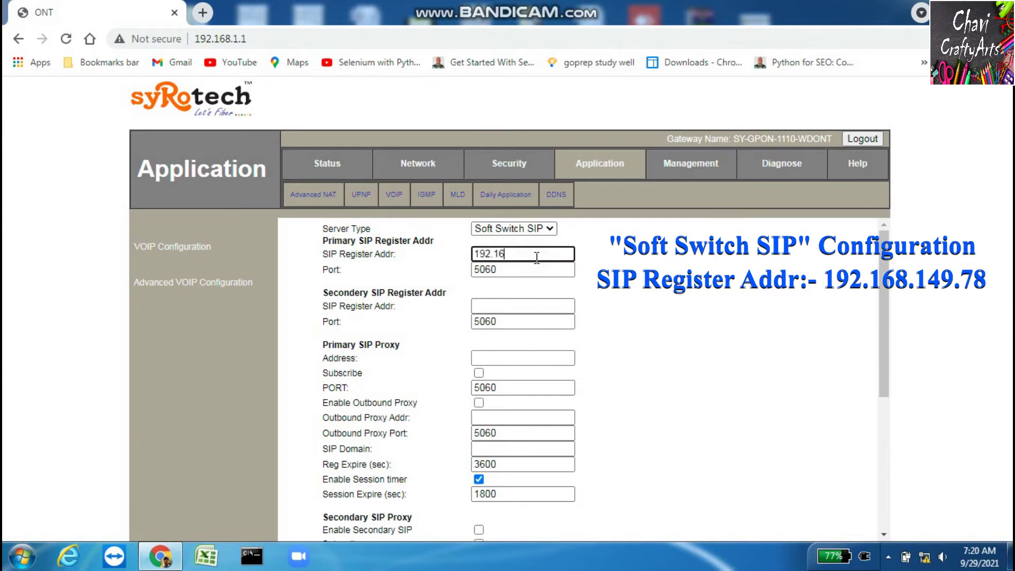
pyautogui.write('192.168.149.78')
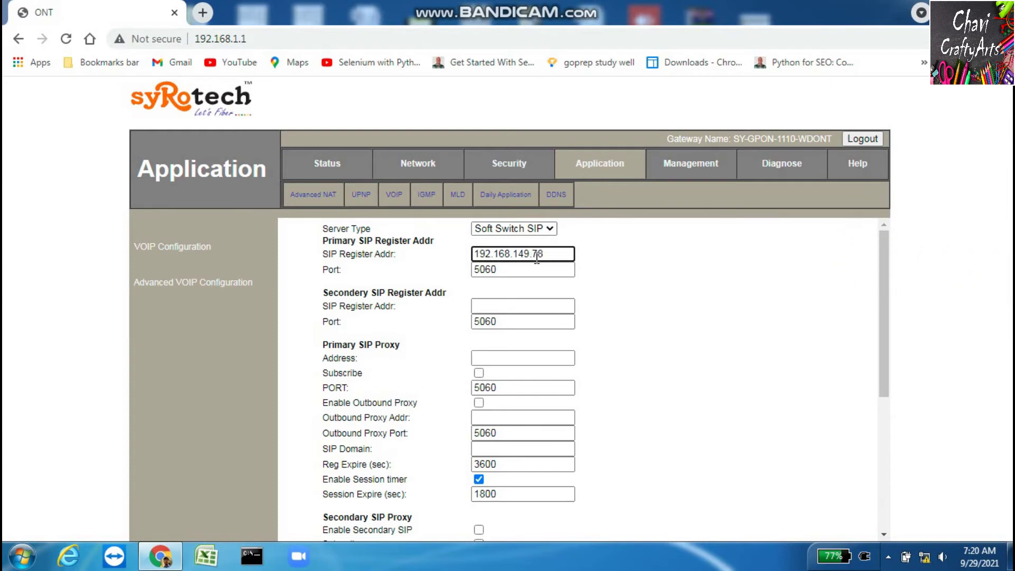
pyautogui.moveTo(545, 254); pyautogui.dragTo(472, 254)
pyautogui.hotkey('ctrl', 'c')
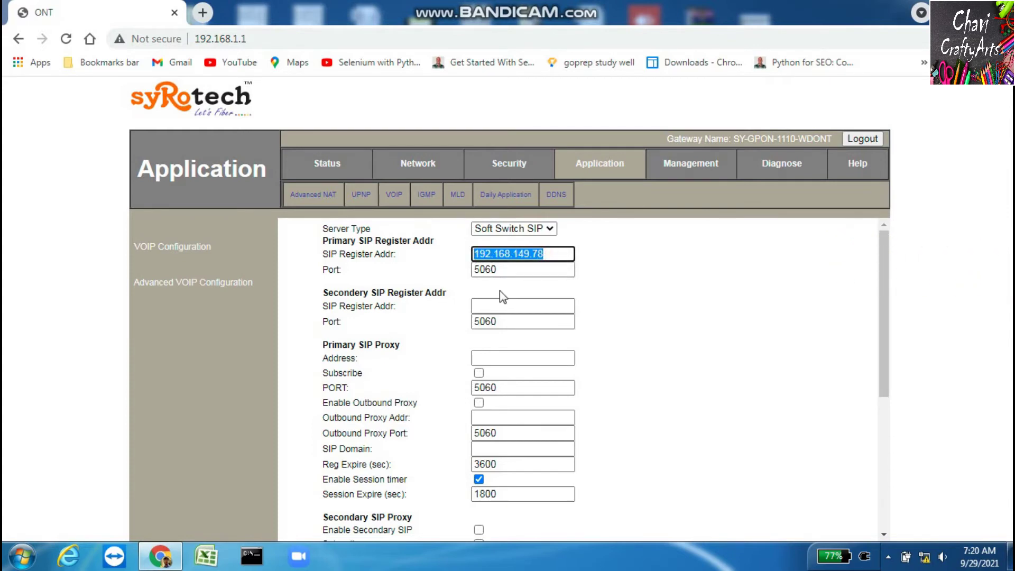
# Use 192.168.149.78 for secondary register, primary proxy with subscribe, and primary outbound proxy
pyautogui.click(505, 305)
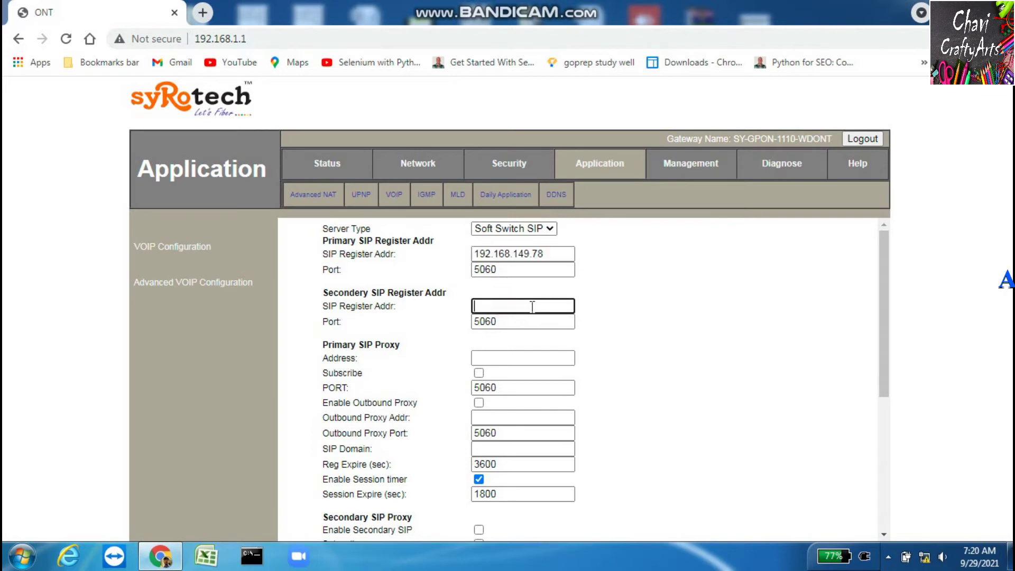
pyautogui.hotkey('ctrl', 'v')
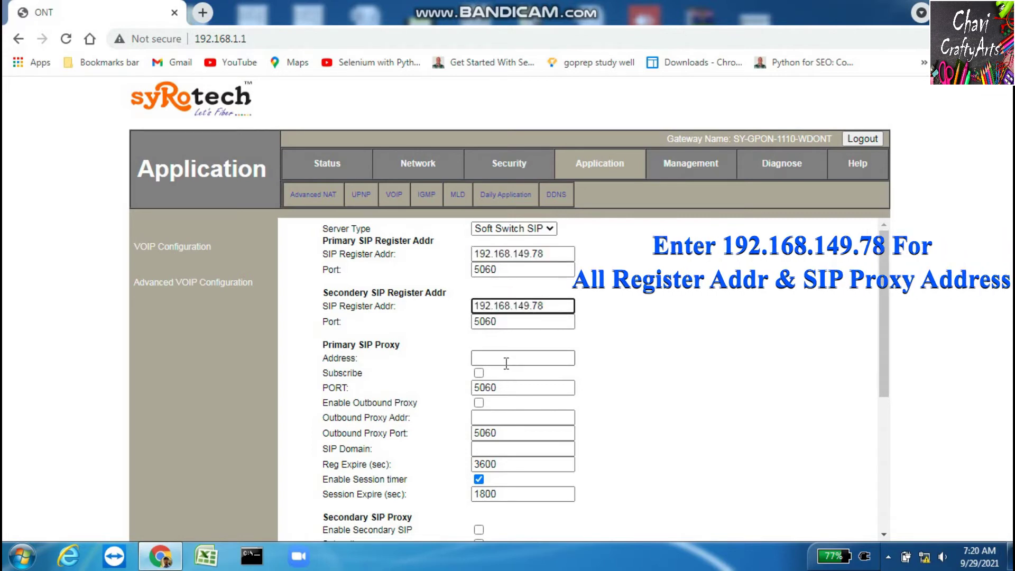
pyautogui.click(506, 364)
pyautogui.hotkey('ctrl', 'v')
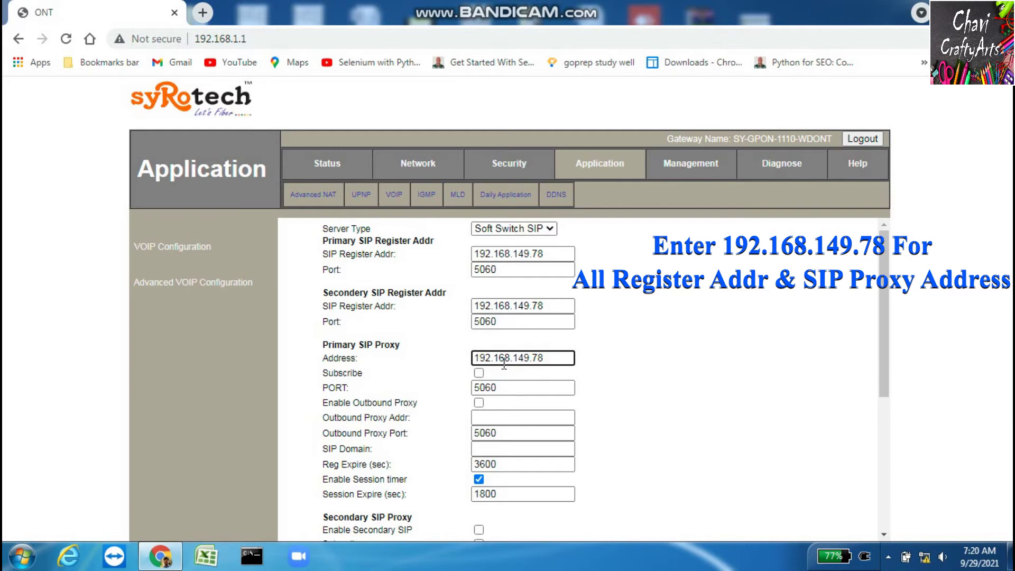
pyautogui.click(479, 373)
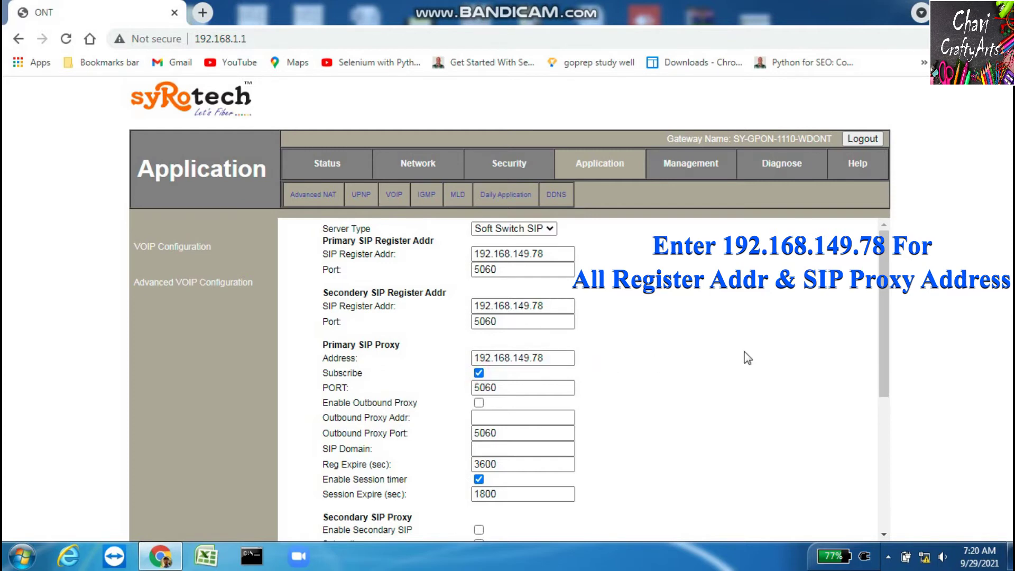
pyautogui.click(479, 403)
pyautogui.click(485, 417)
pyautogui.hotkey('ctrl', 'v')
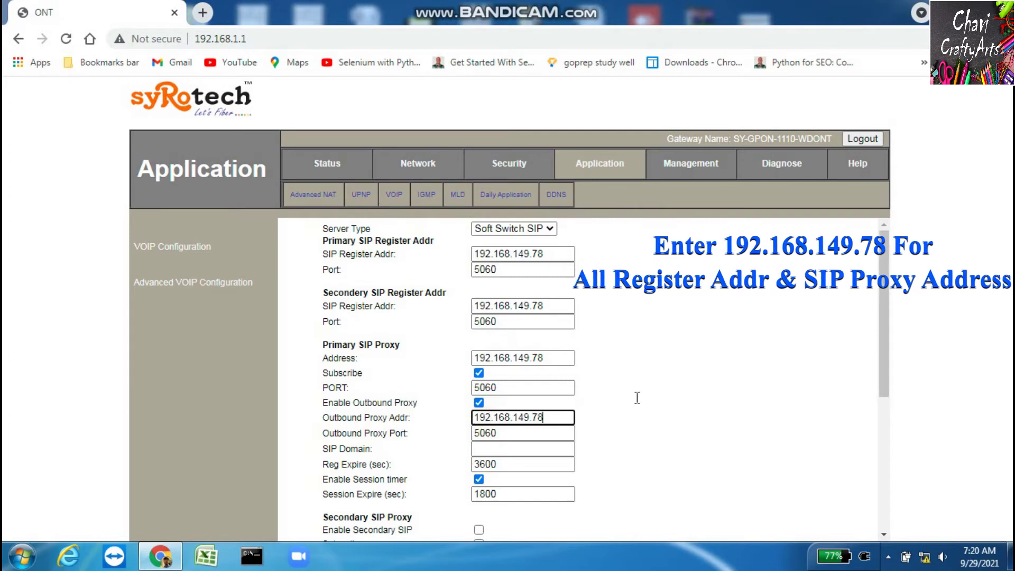
# Set 192.168.149.78 as primary SIP domain and enabled secondary proxy with subscribe
pyautogui.scroll(-1, 890, 356)
pyautogui.moveTo(889, 355); pyautogui.dragTo(888, 414)
pyautogui.click(485, 303)
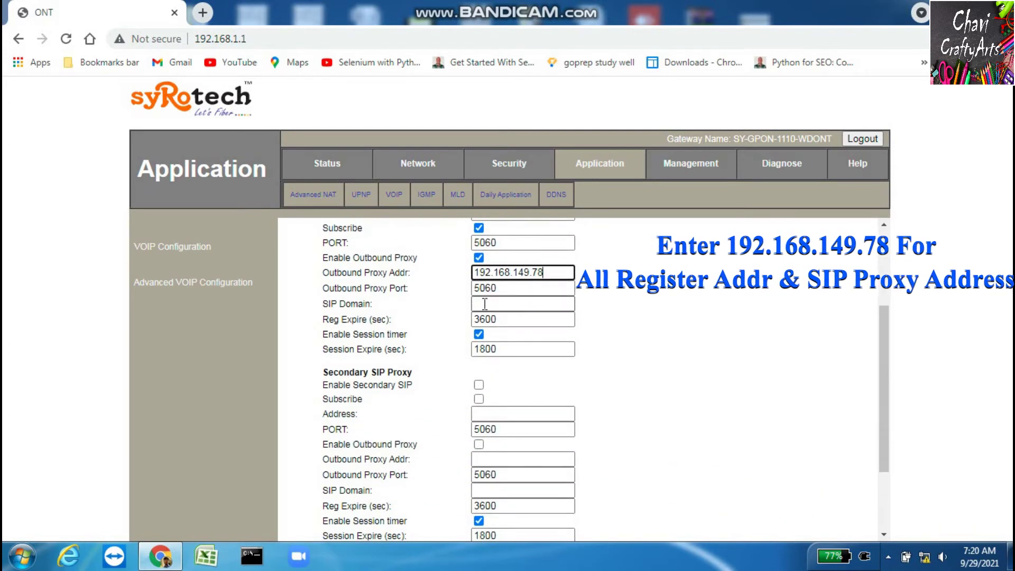
pyautogui.hotkey('ctrl', 'v')
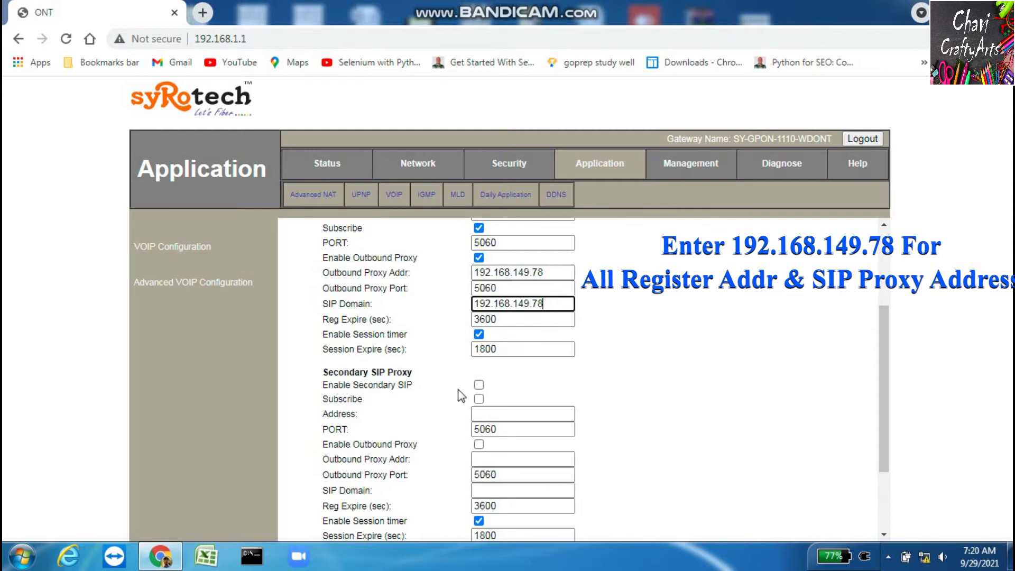
pyautogui.click(478, 385)
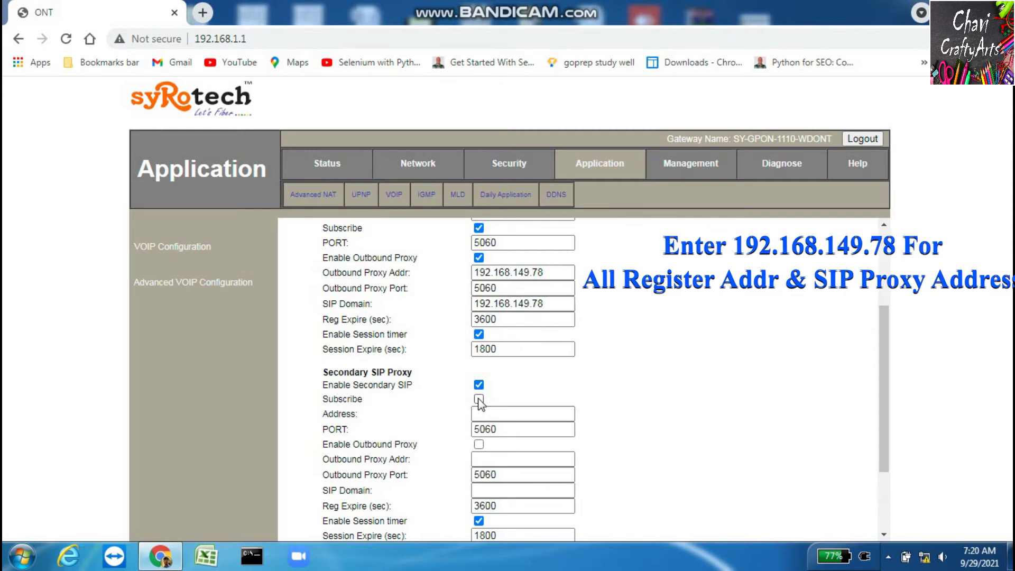
pyautogui.click(478, 399)
pyautogui.click(490, 414)
pyautogui.hotkey('ctrl', 'v')
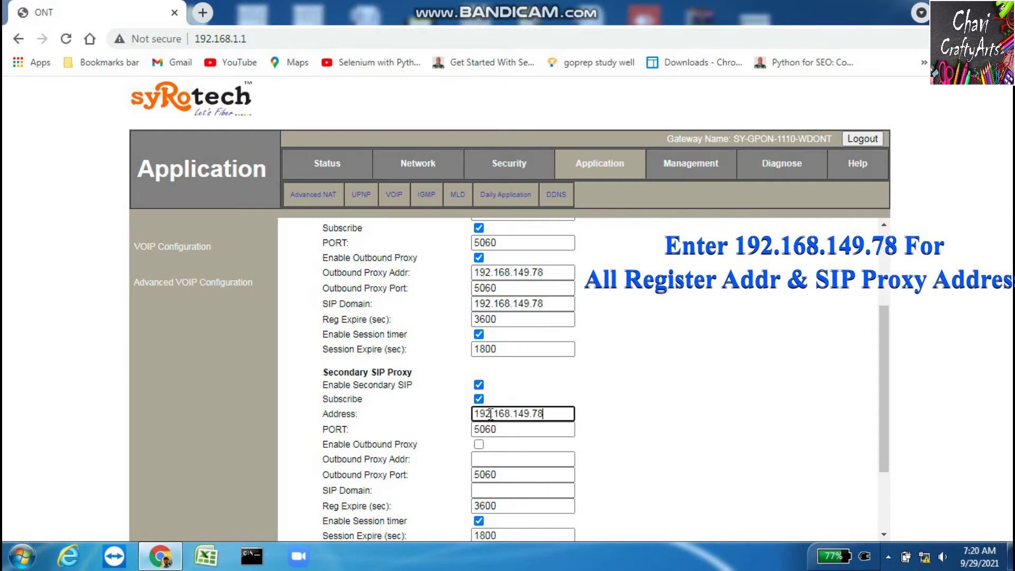
# Enable the secondary outbound proxy and set it and the secondary SIP domain to 192.168.149.78
pyautogui.scroll(-1, 885, 397)
pyautogui.scroll(-2, 886, 408)
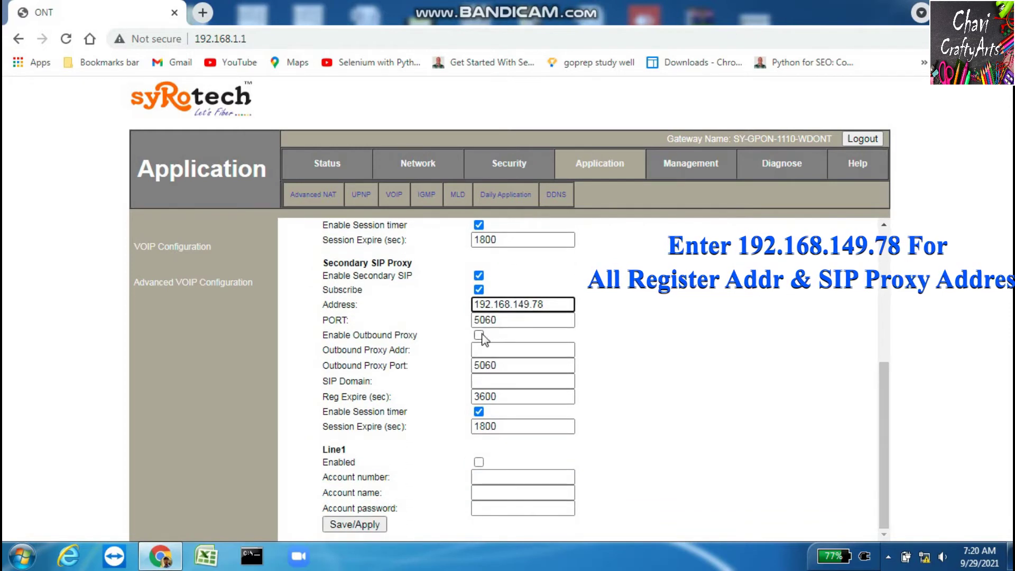
pyautogui.click(478, 334)
pyautogui.click(488, 350)
pyautogui.hotkey('ctrl', 'v')
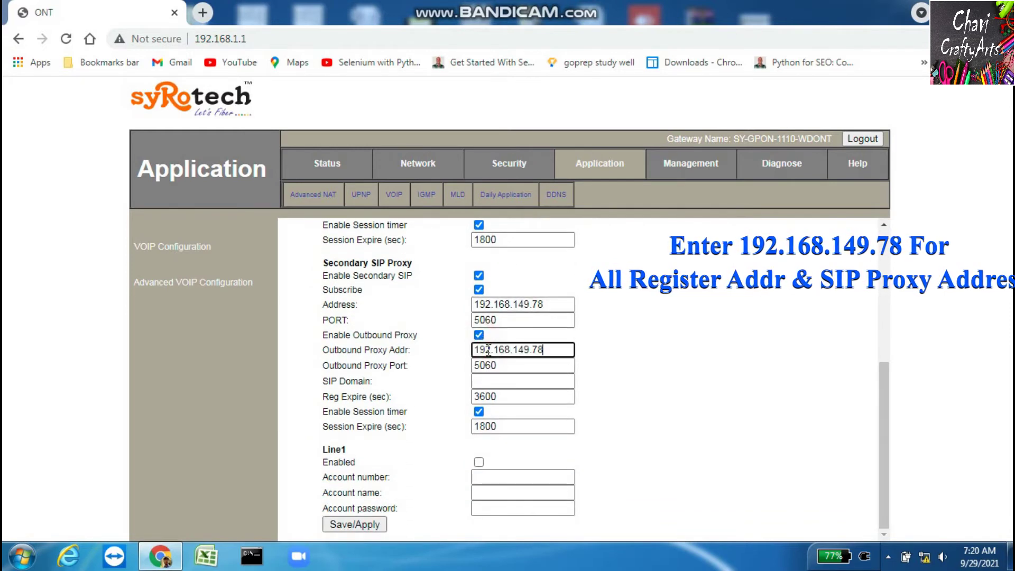
pyautogui.click(494, 382)
pyautogui.hotkey('ctrl', 'v')
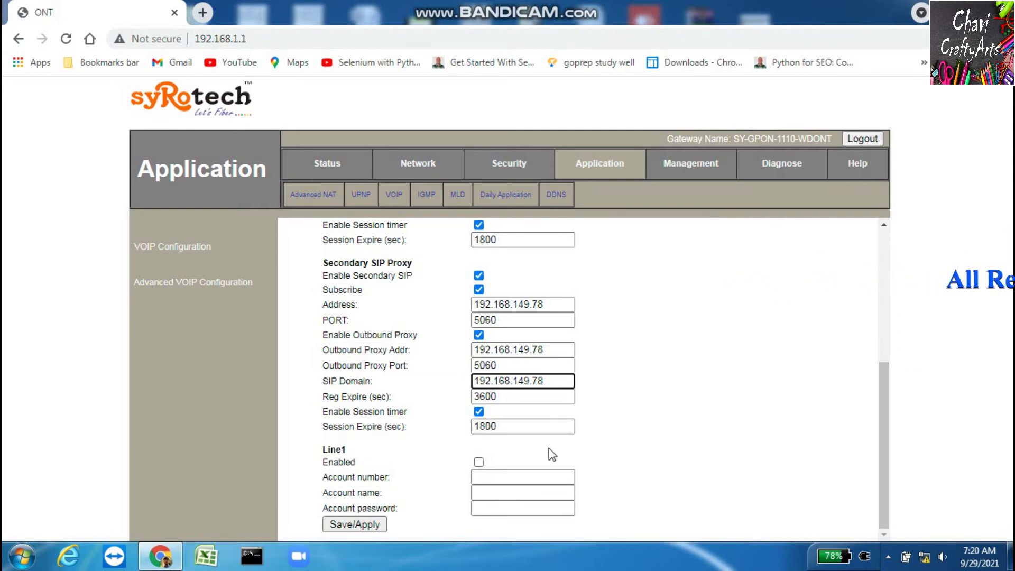
# Enable the Line1 account and enter its SIP account number
pyautogui.moveTo(323, 449); pyautogui.dragTo(349, 450)
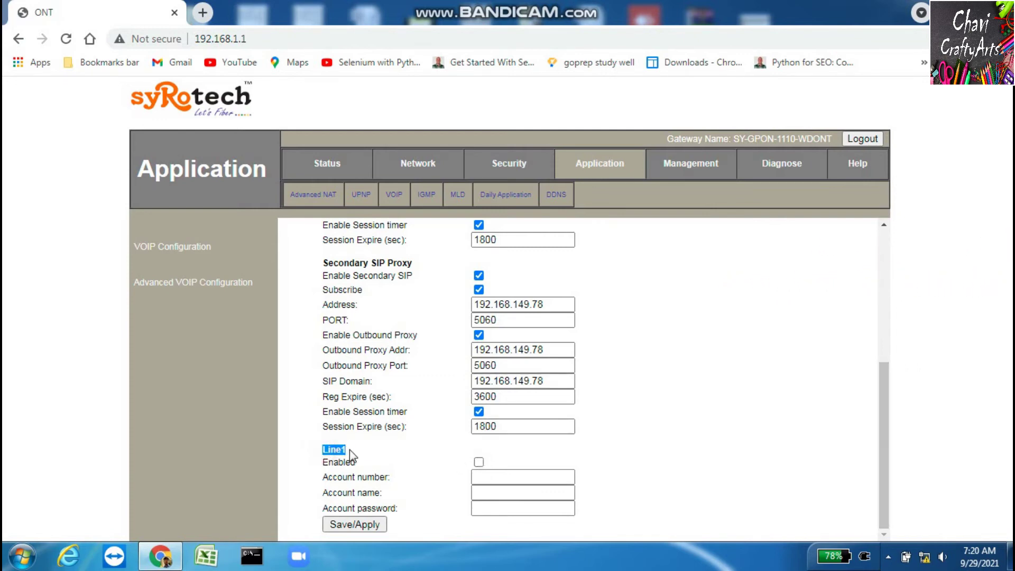
pyautogui.click(478, 464)
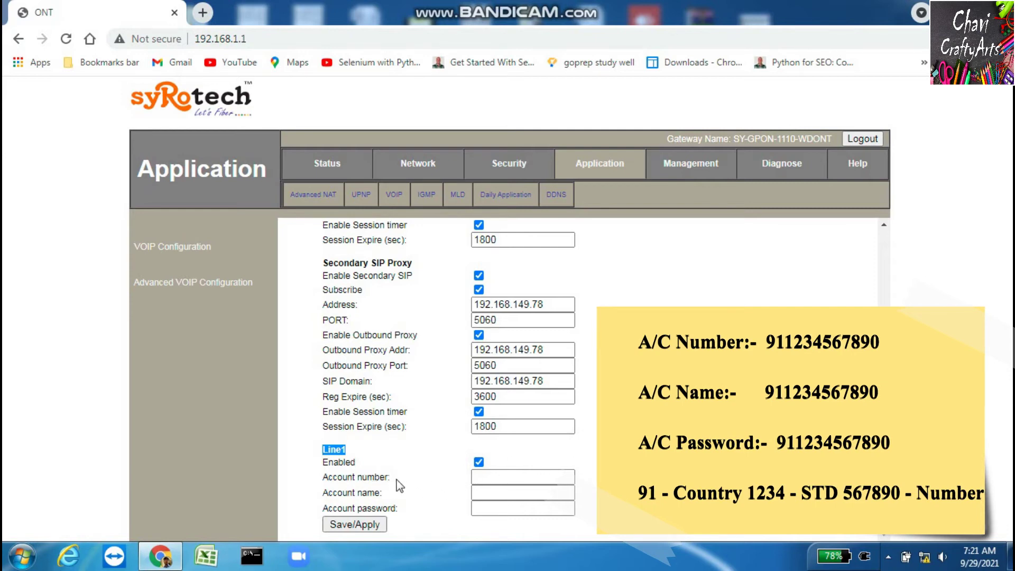
pyautogui.moveTo(356, 478); pyautogui.dragTo(392, 484)
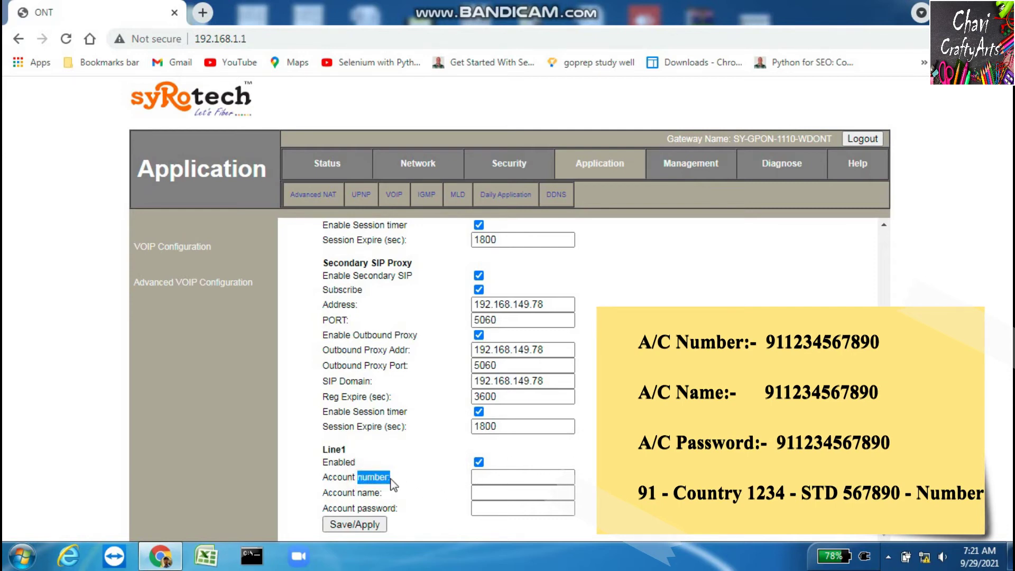
pyautogui.click(492, 477)
pyautogui.write('91')
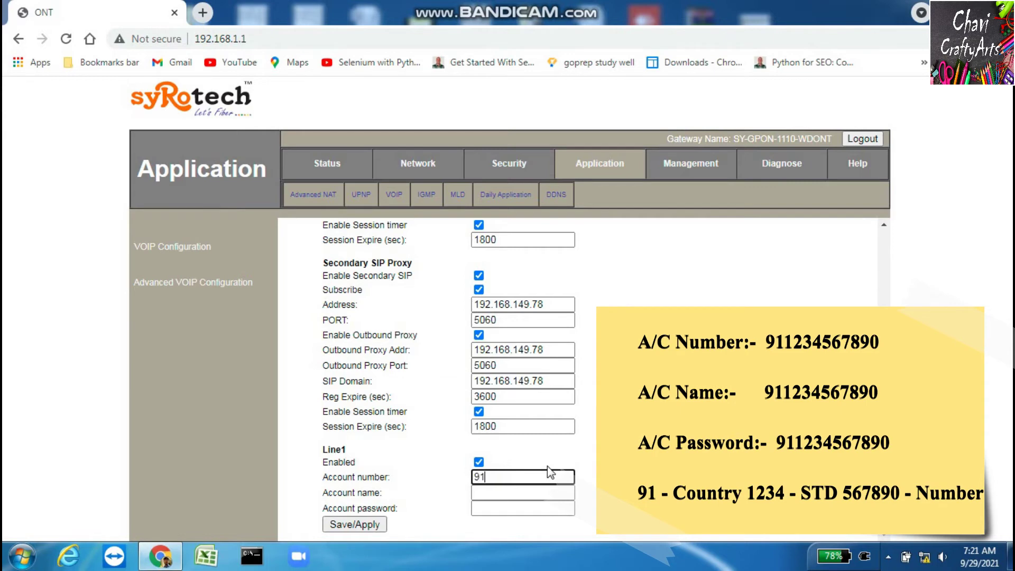
pyautogui.write('1')
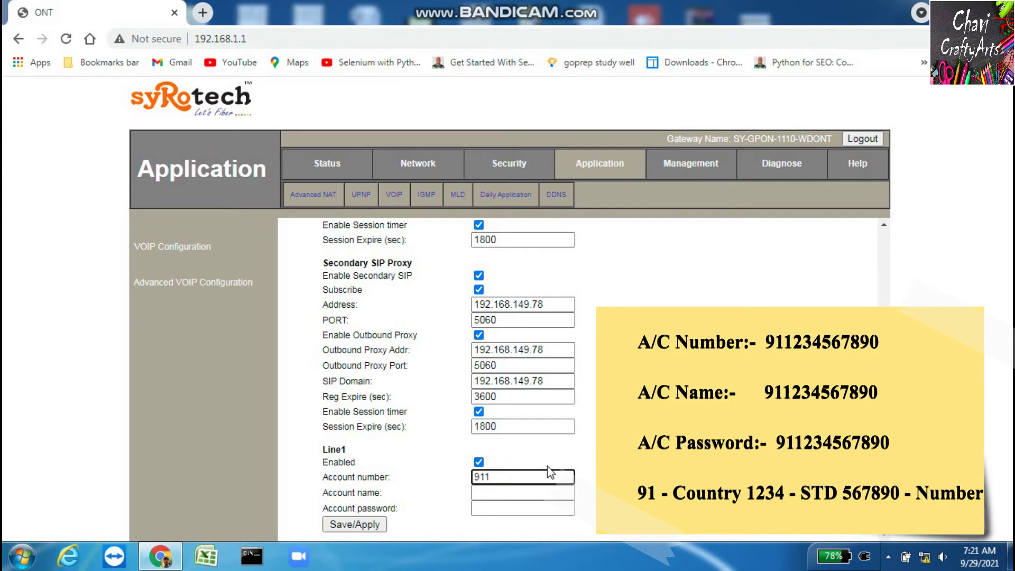
pyautogui.write('23456')
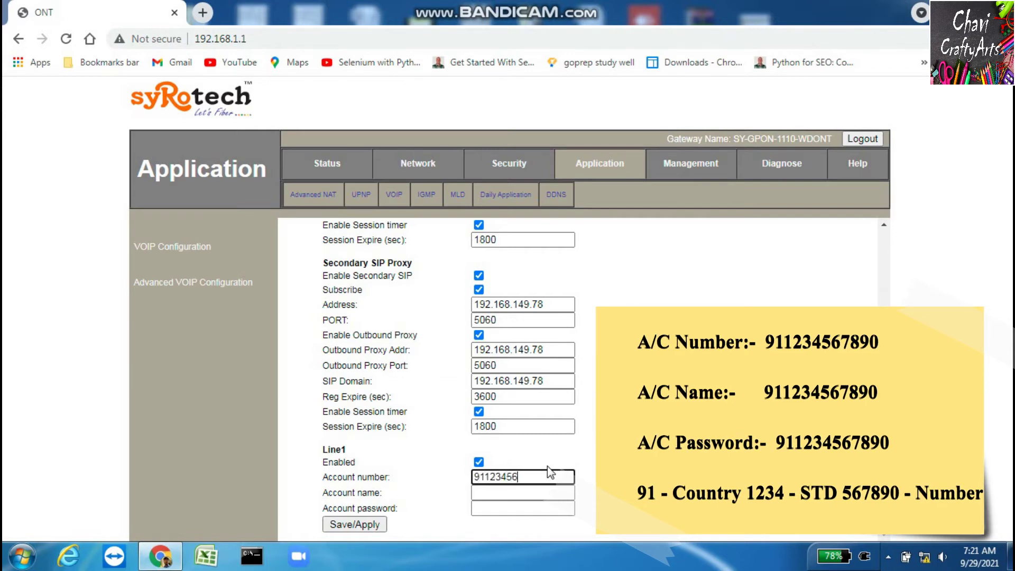
pyautogui.write('7890')
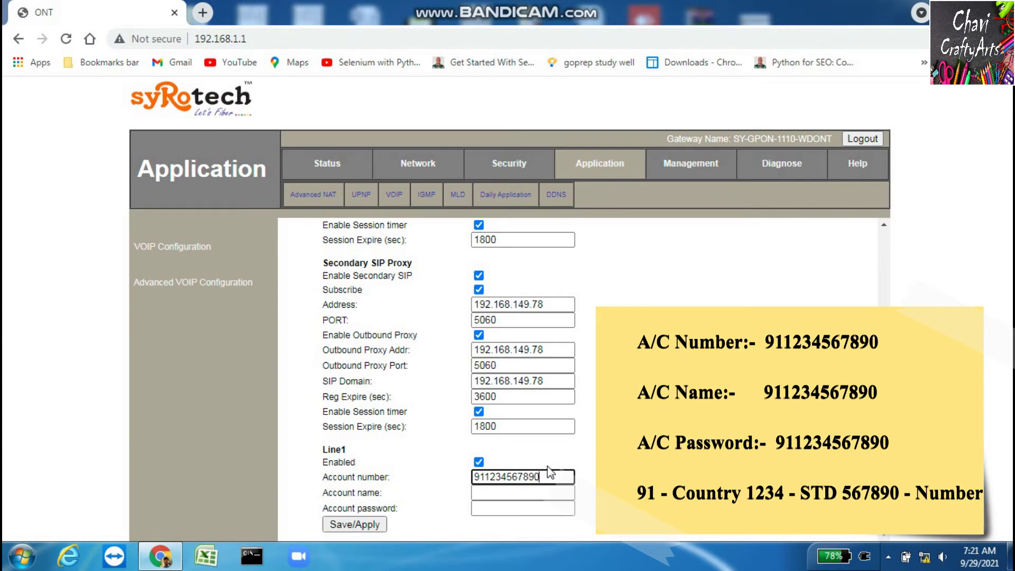
# Fill in the Line1 account name and account password
pyautogui.click(530, 492)
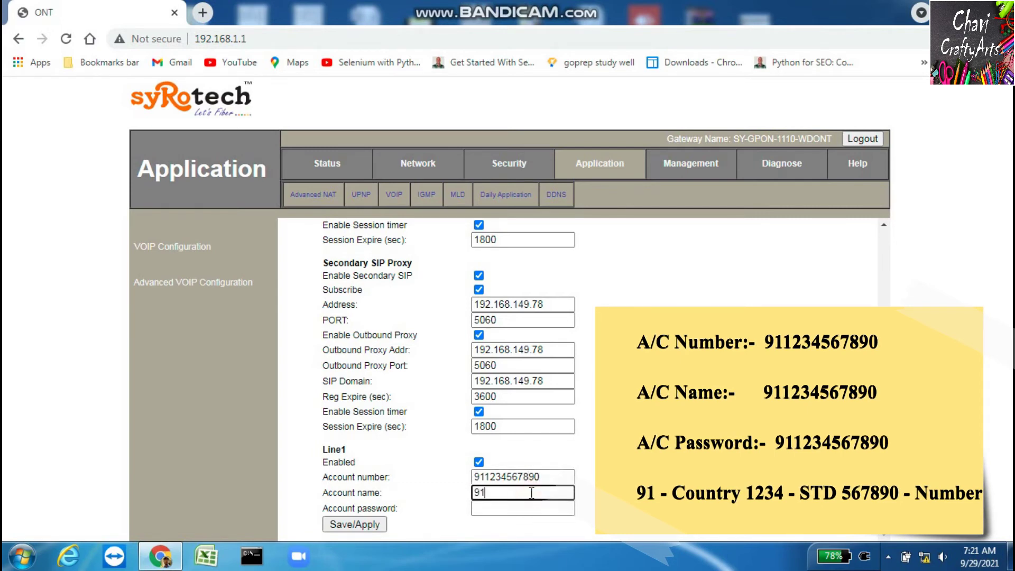
pyautogui.write('12345678')
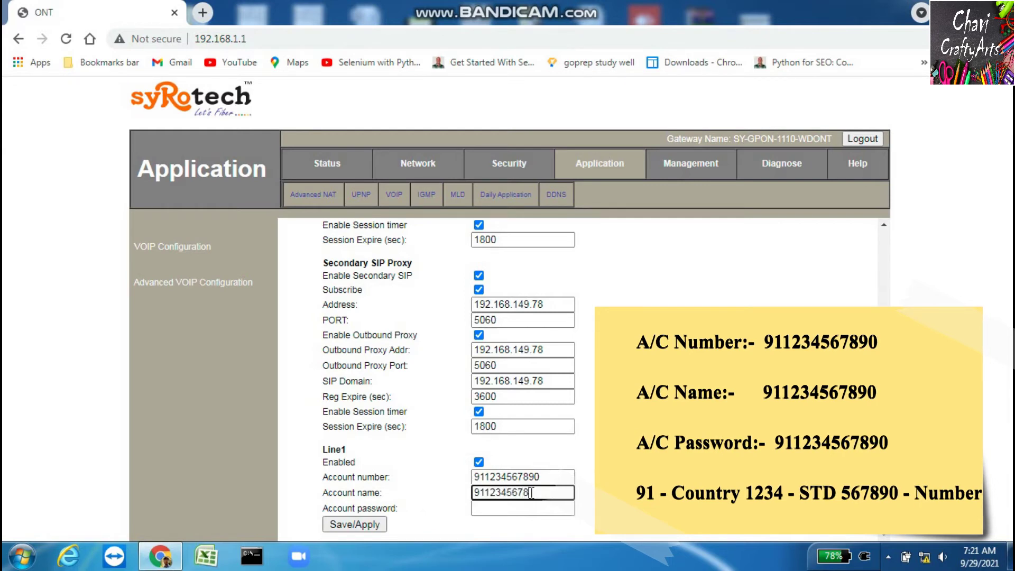
pyautogui.write('90')
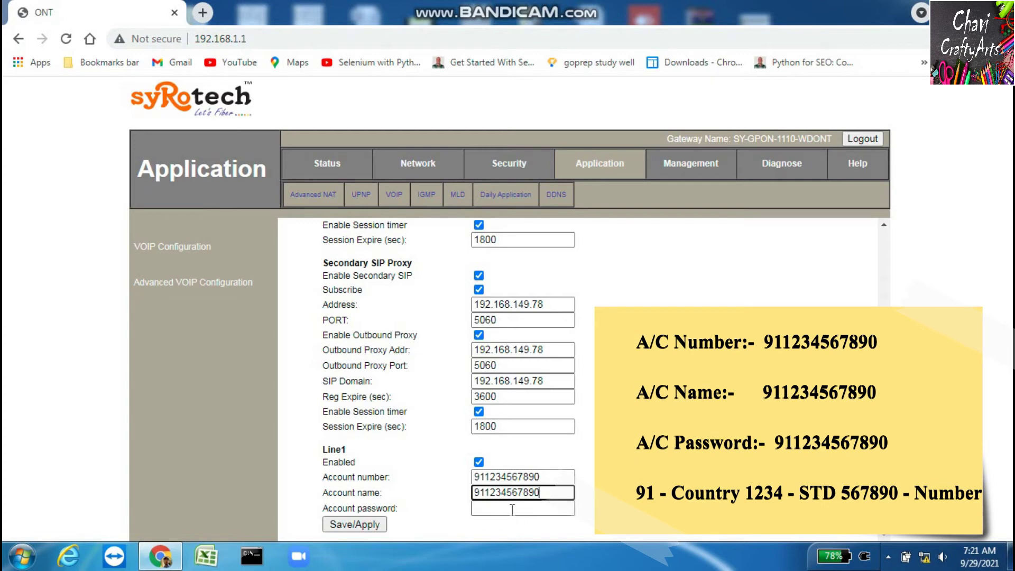
pyautogui.click(512, 509)
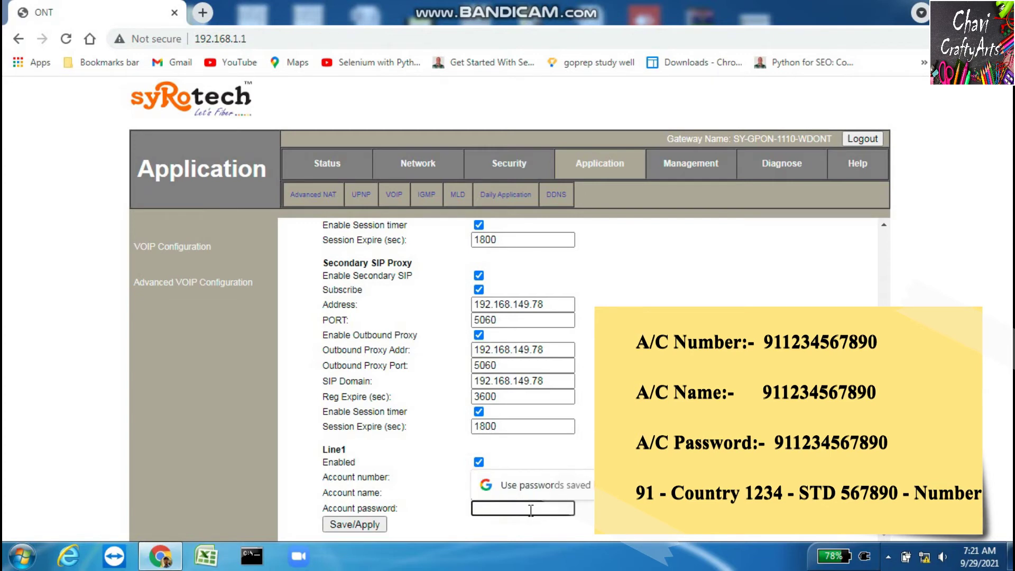
pyautogui.write('9')
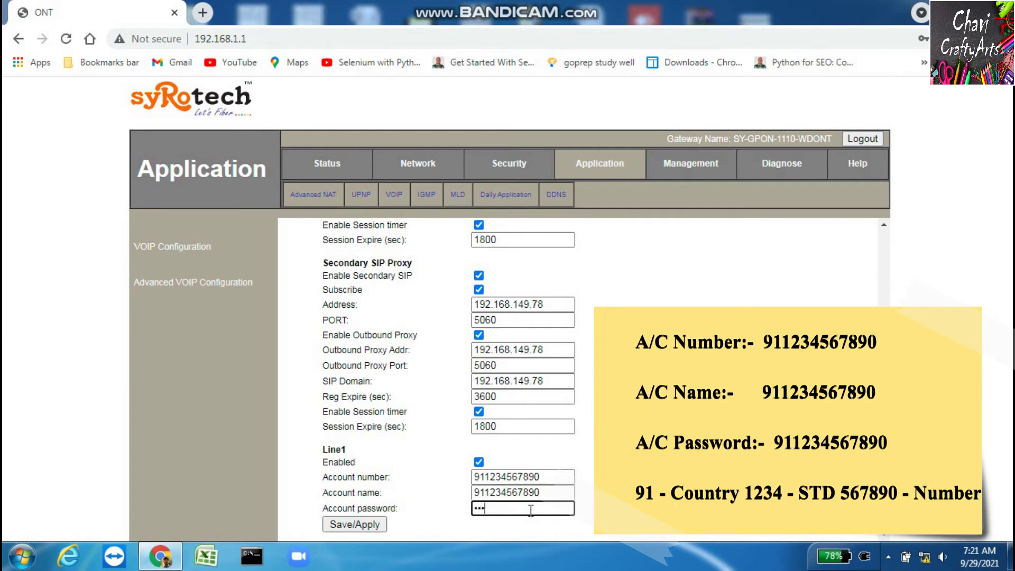
pyautogui.write('11234')
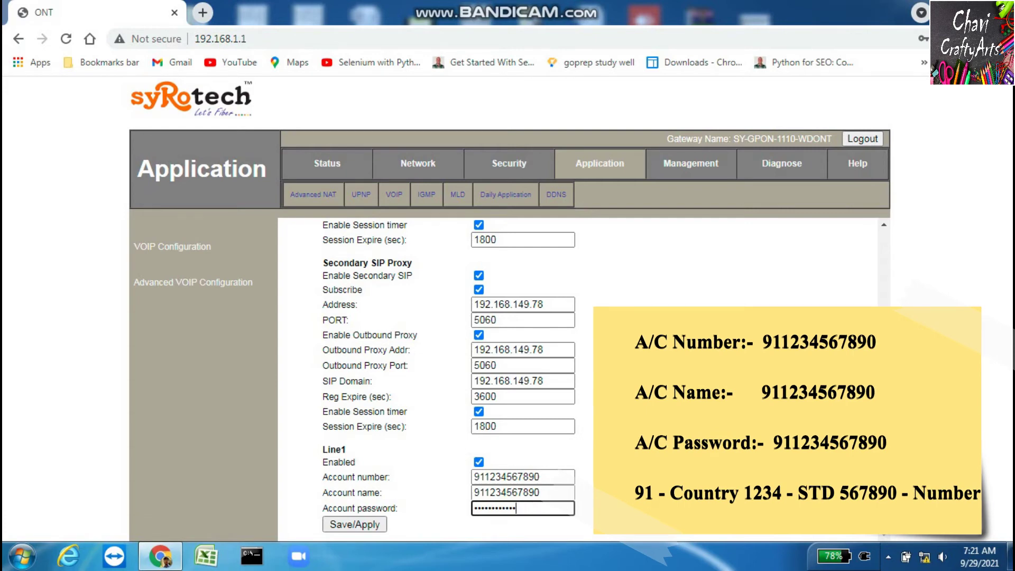
# Save the VOIP configuration, review the form, and go to Advanced VOIP Configuration
pyautogui.click(355, 524)
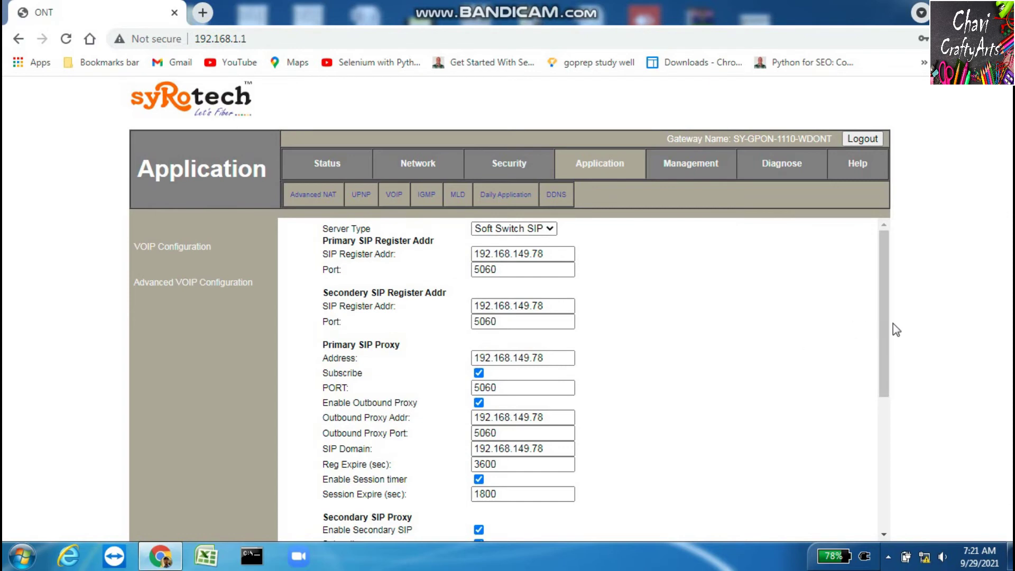
pyautogui.scroll(-5, 874, 436)
pyautogui.scroll(2, 873, 370)
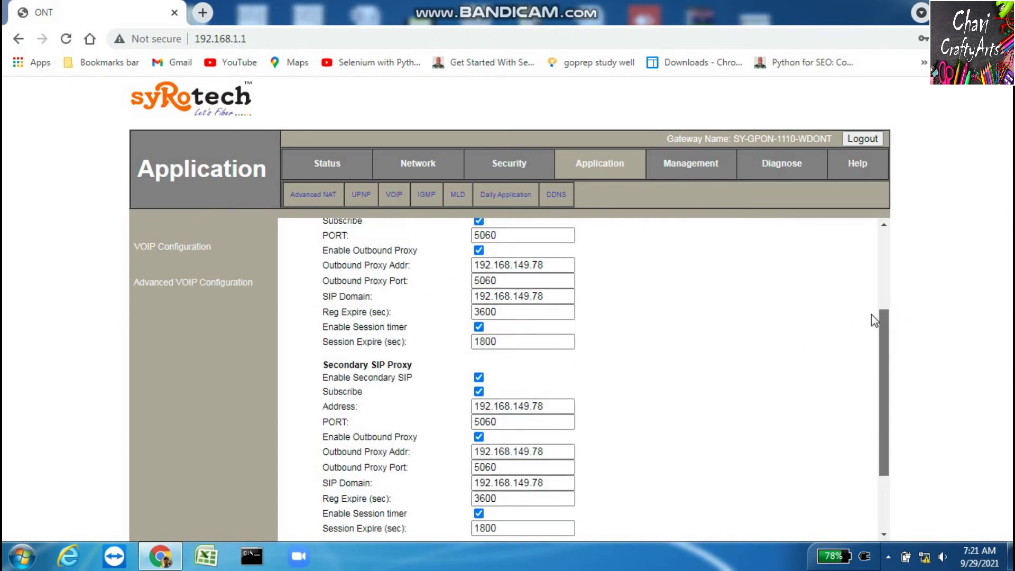
pyautogui.scroll(3, 872, 317)
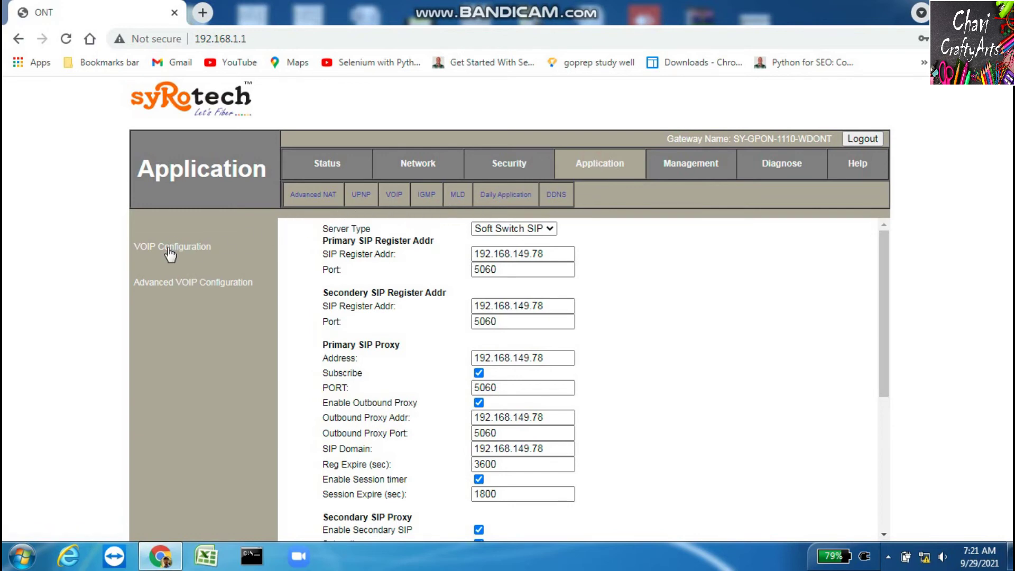
pyautogui.click(174, 285)
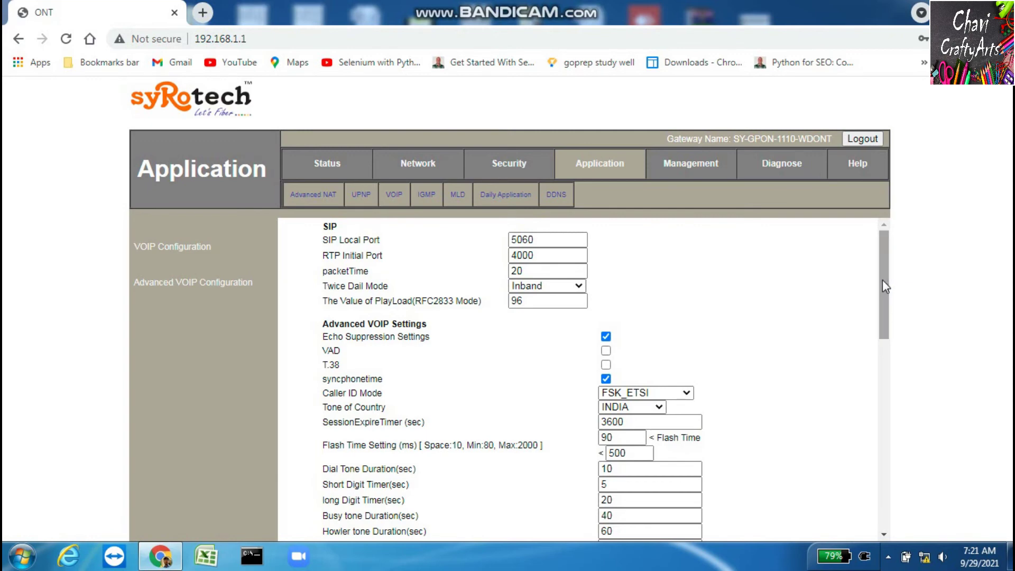
pyautogui.click(579, 285)
pyautogui.click(578, 285)
pyautogui.click(579, 286)
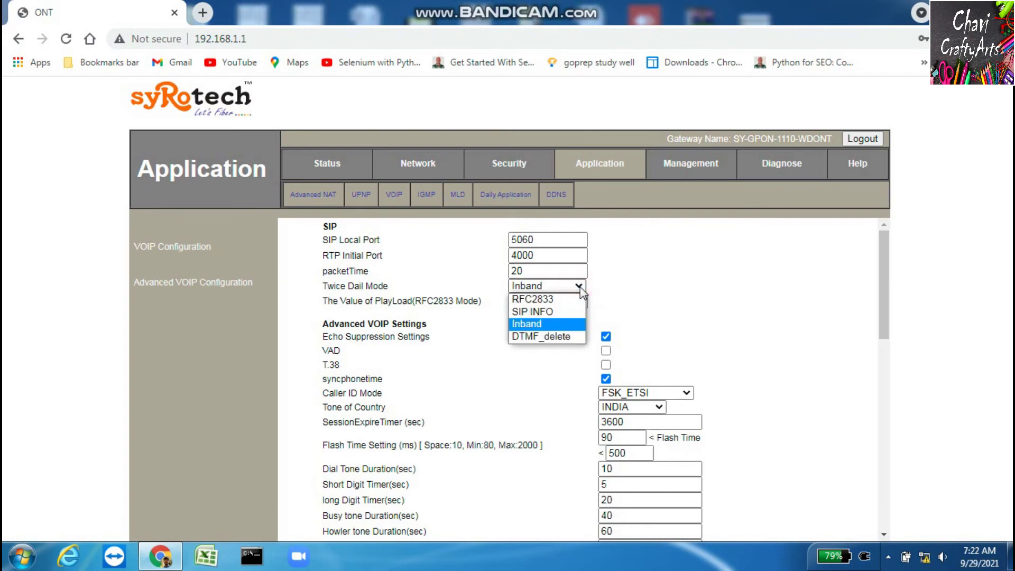
pyautogui.click(580, 286)
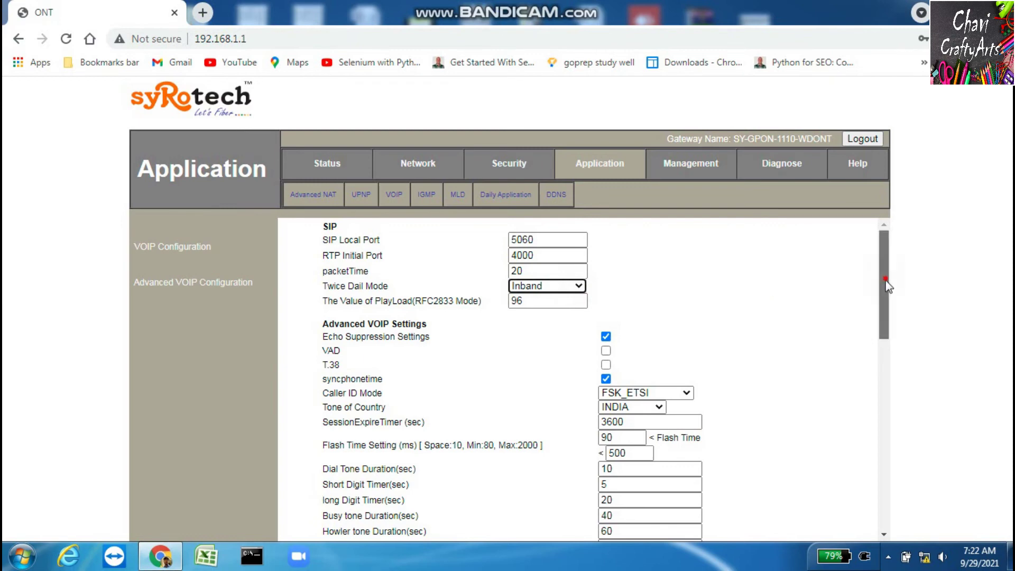
pyautogui.moveTo(886, 285); pyautogui.dragTo(887, 333)
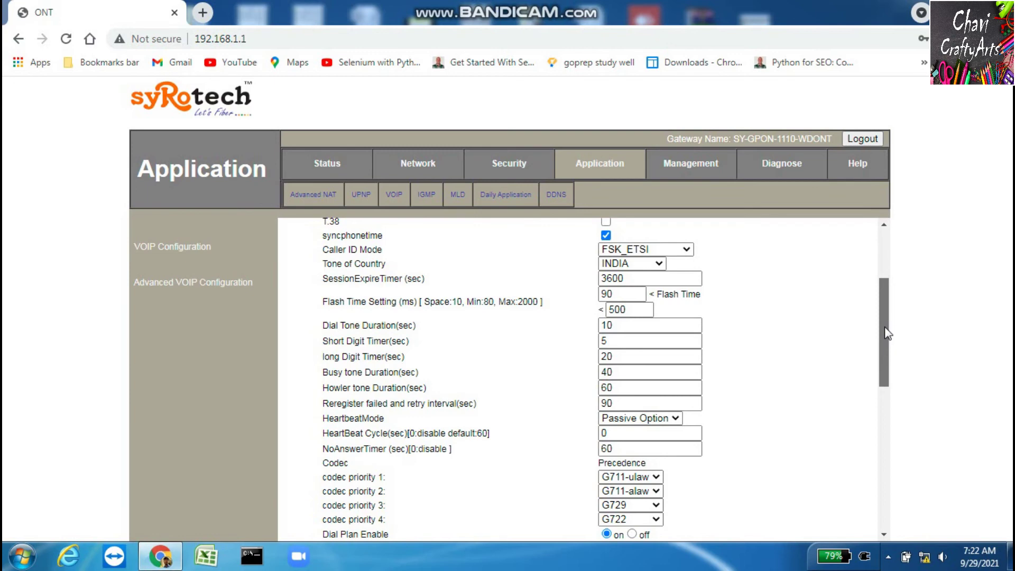
pyautogui.moveTo(887, 333); pyautogui.dragTo(851, 198)
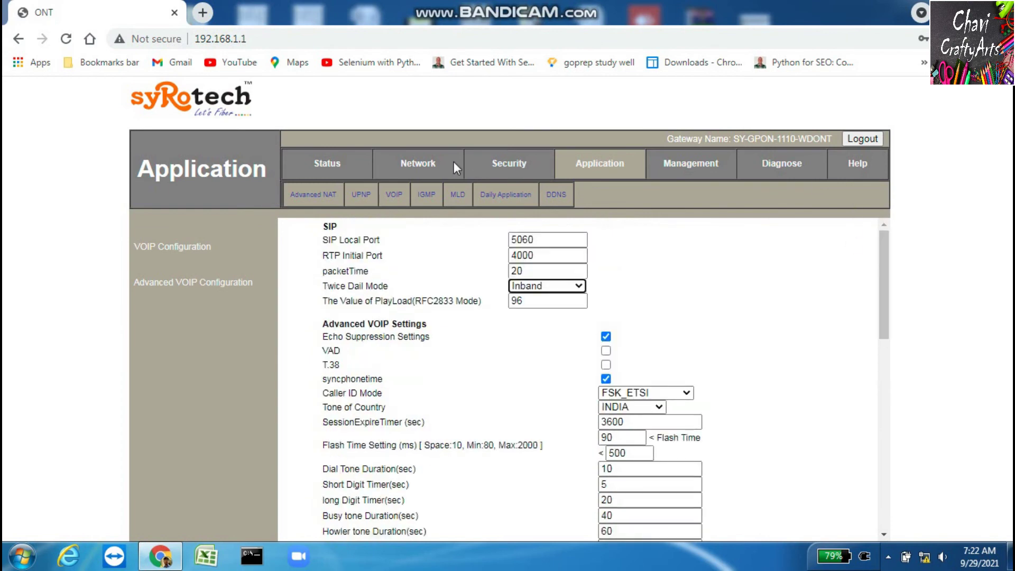
# Show the ALG Configuration page to confirm sip ALG is Disabled
pyautogui.click(597, 166)
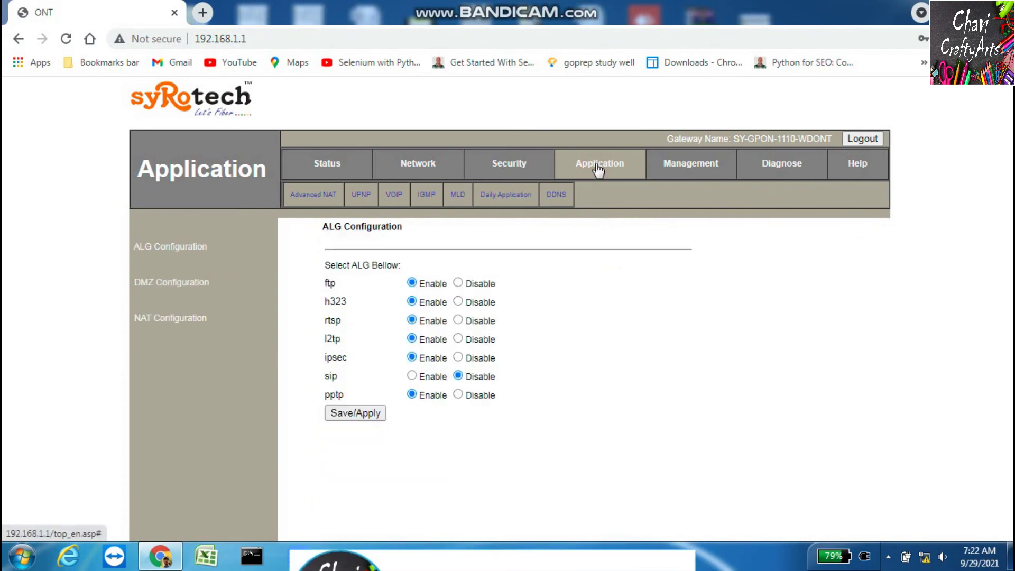